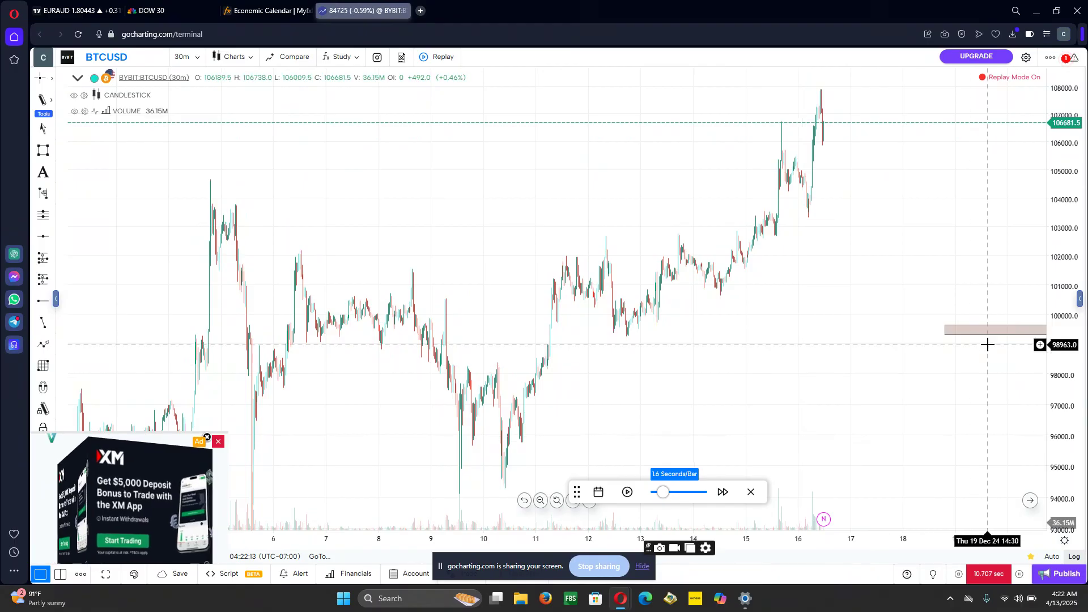
Step: Delete the existing rectangle zone between 99000 and 100000 from the BTCUSD chart
left_click(994, 333)
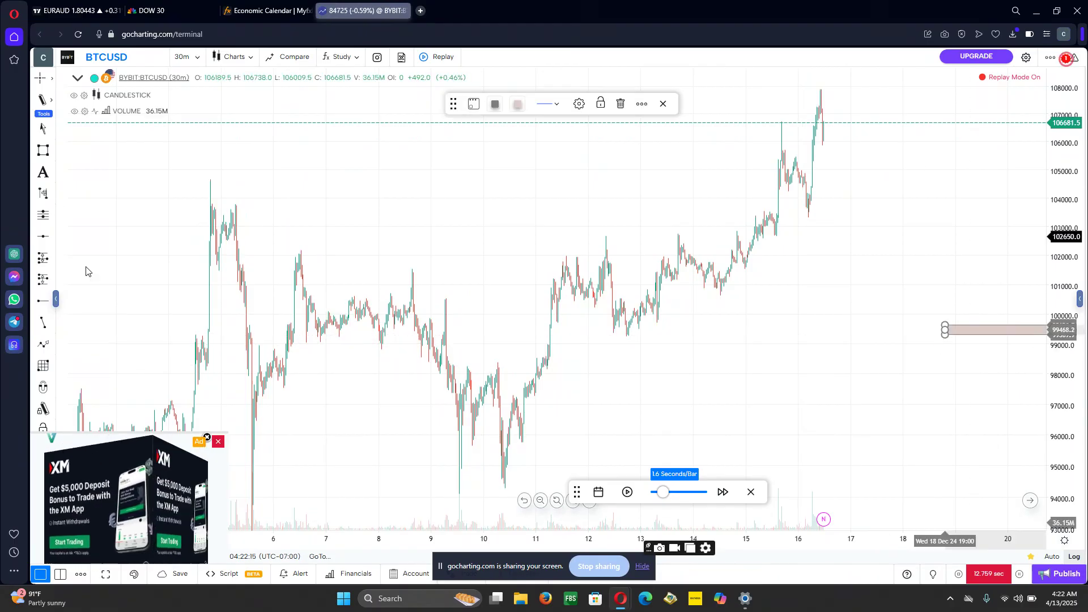
left_click(621, 103)
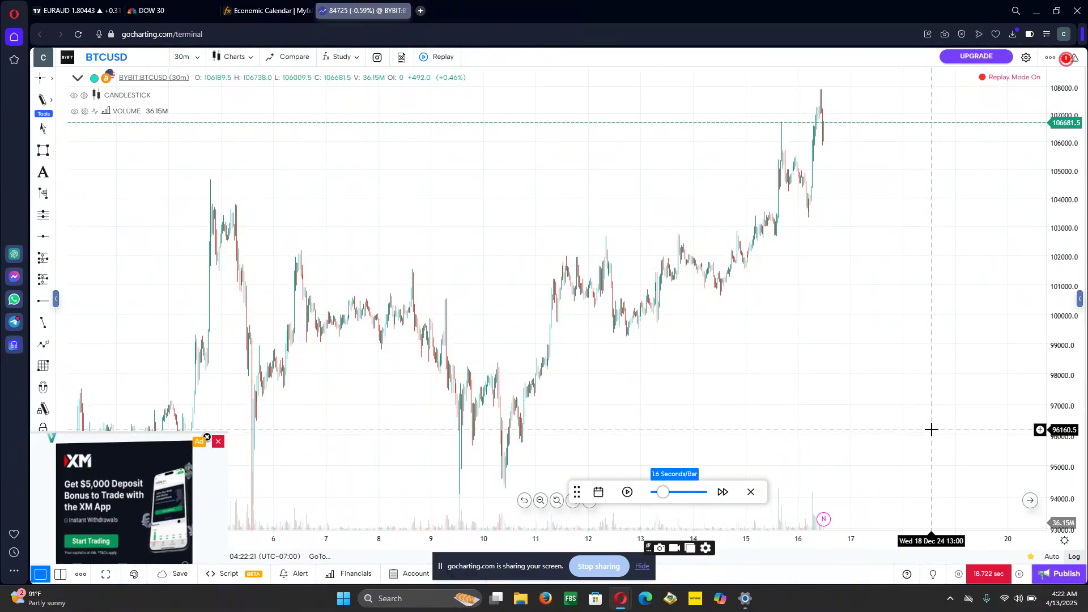
Step: Switch to the TradingView EURAUD chart to view its Bar Replay feature, and return to the GoCharting BTCUSD chart
left_click(70, 11)
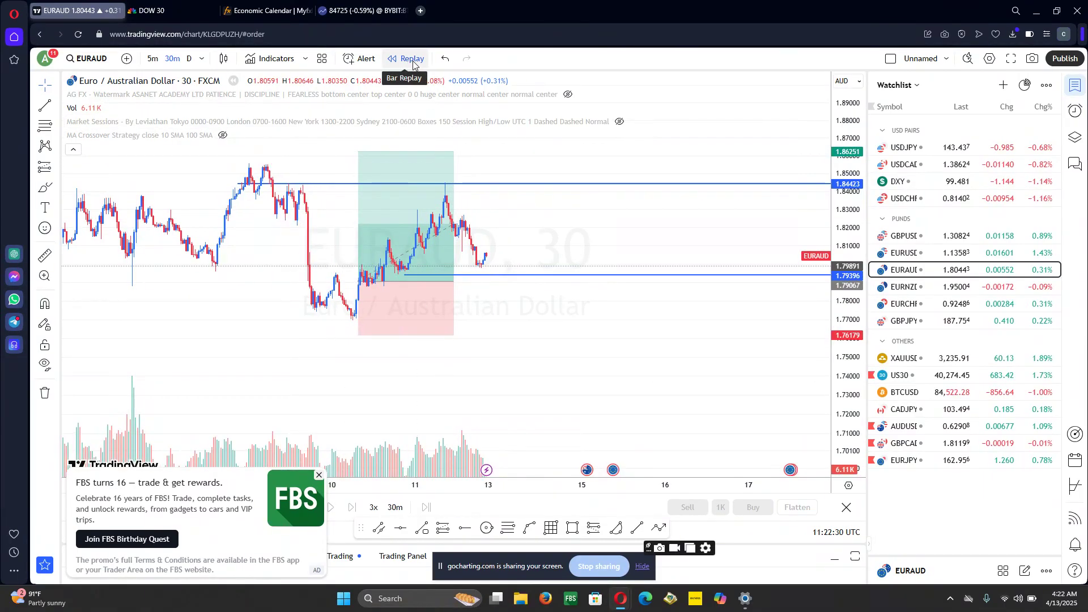
left_click(353, 14)
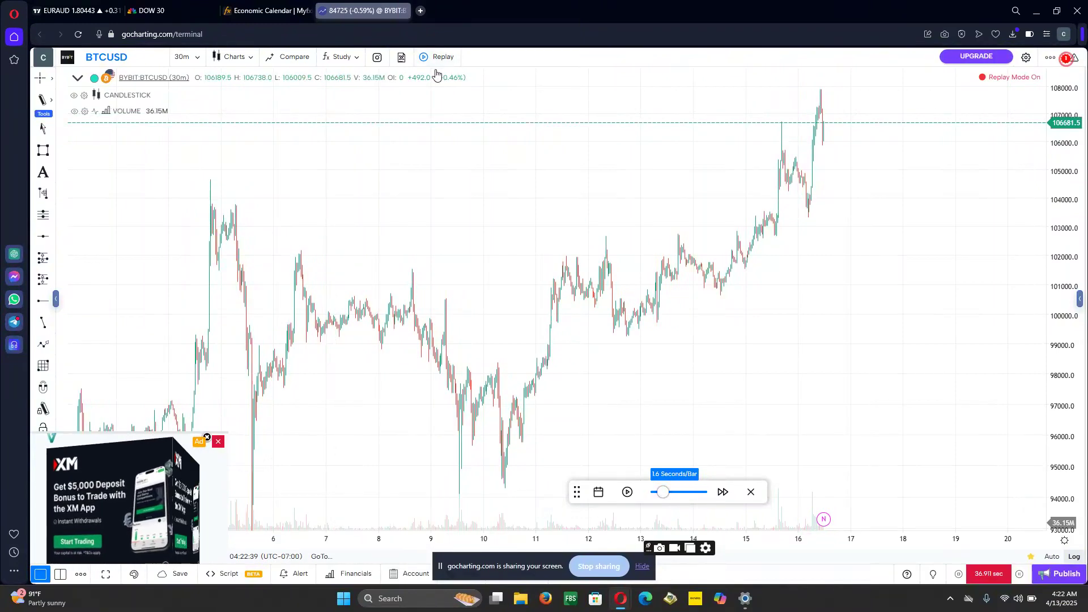
Step: Restart the BTCUSD bar replay from the Monday 9 December 2024, 15:30 candle
left_click_drag(758, 536, 751, 534)
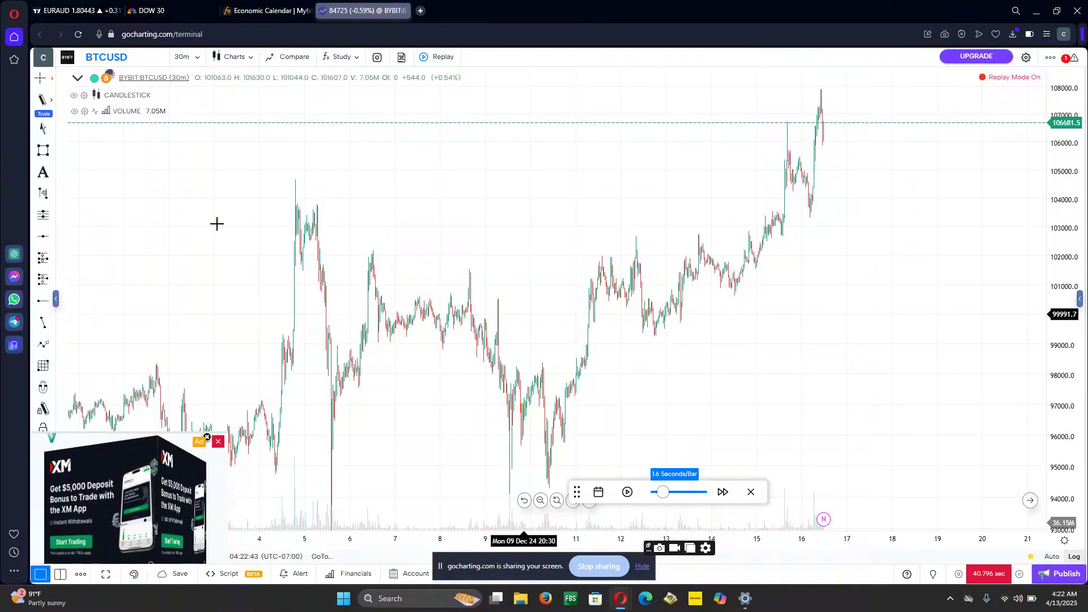
left_click(448, 58)
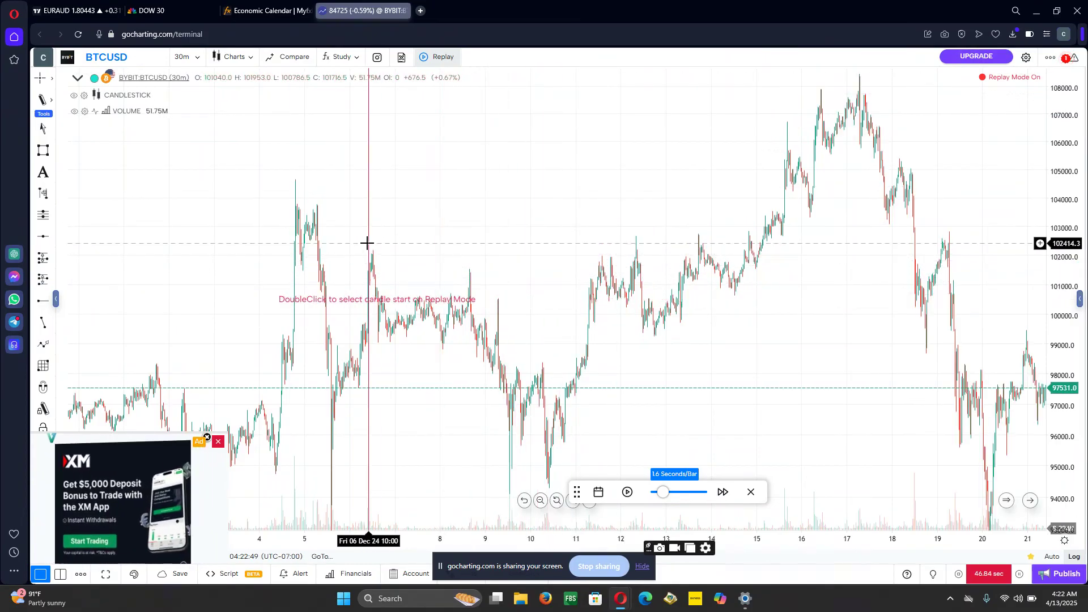
double_click(454, 247)
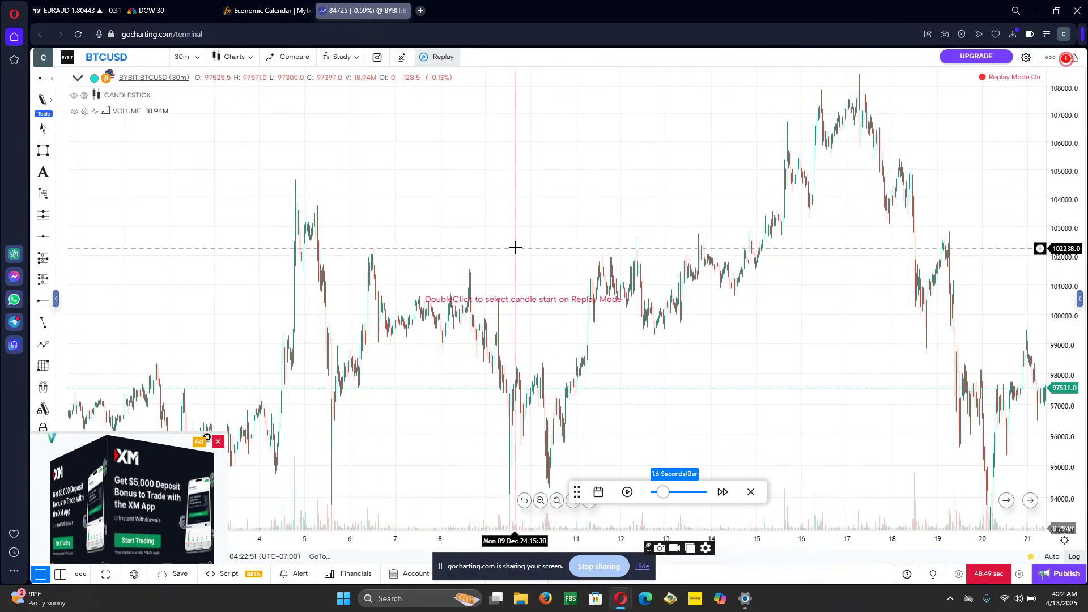
double_click(515, 248)
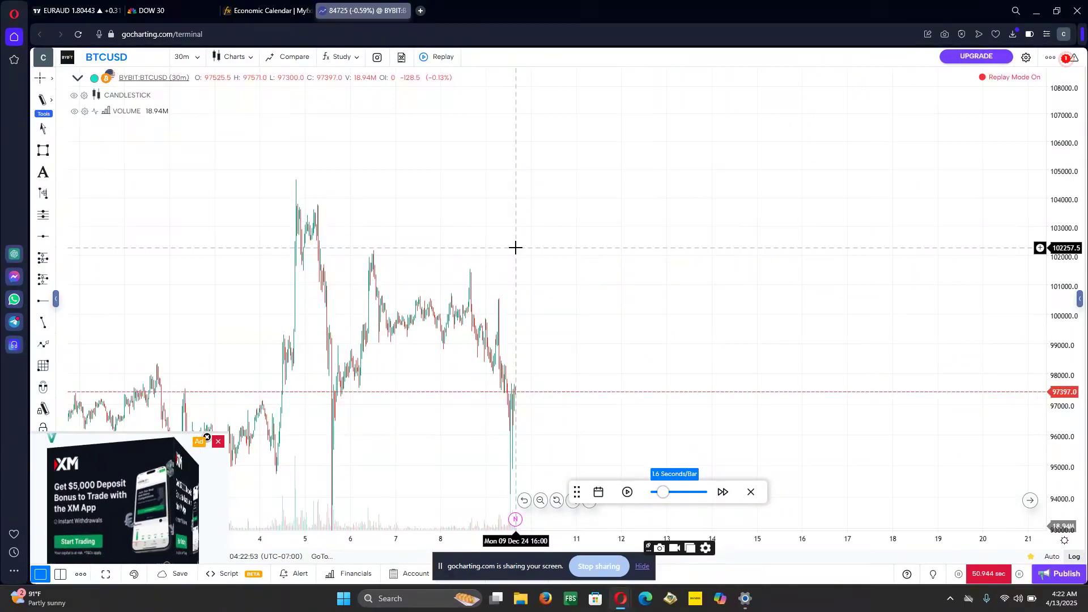
Step: Move the replay controls up, clear of the candles, and play the replay at 1.9 seconds per bar for about six bars before pausing
left_click_drag(576, 492, 466, 102)
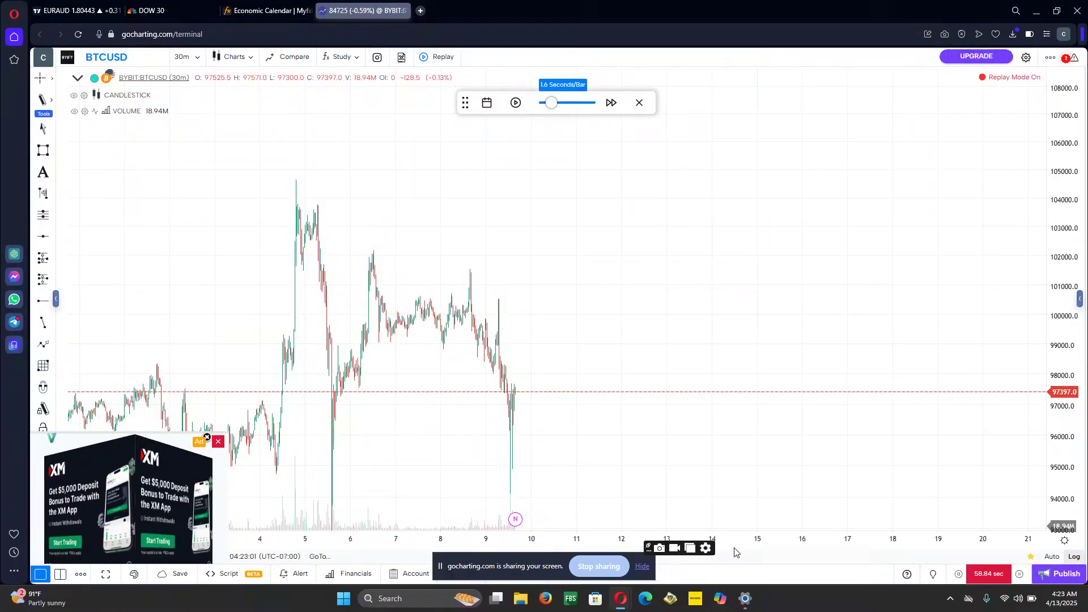
left_click_drag(733, 540, 339, 531)
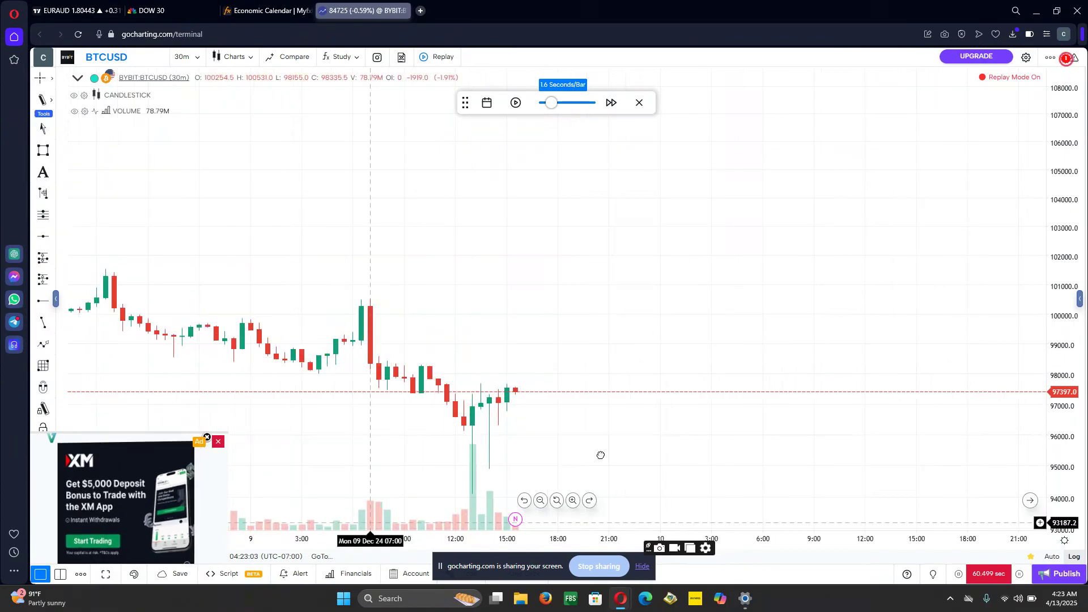
left_click_drag(600, 457, 642, 297)
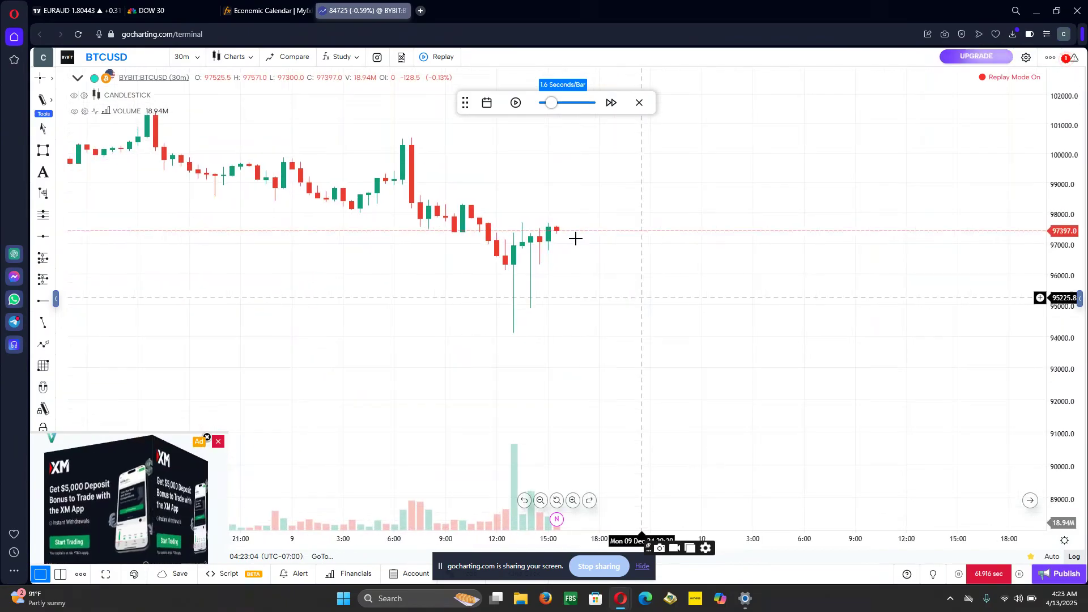
left_click(517, 105)
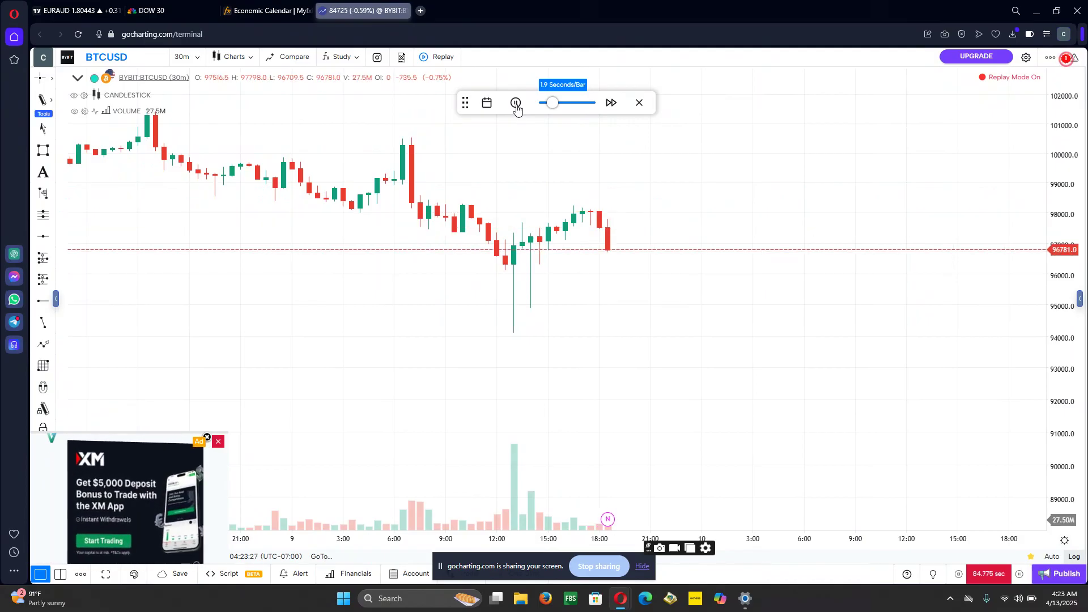
left_click(515, 105)
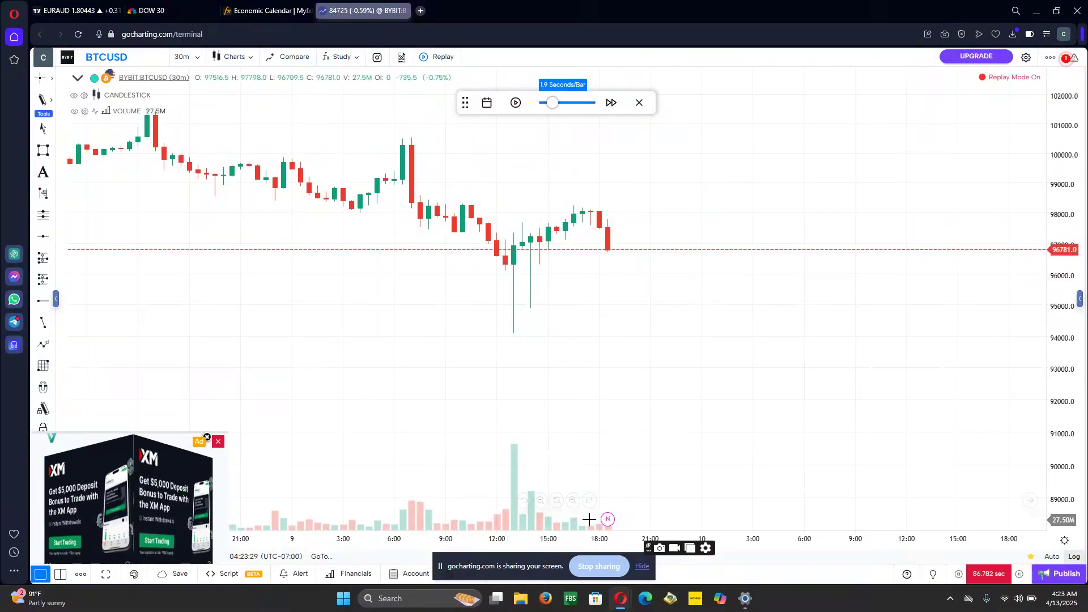
Step: Draw a resistance rectangle from about 102023 to 102630 above the 6 December high, ending 11 December, and extend its start back to 4 December
left_click_drag(754, 538, 969, 488)
left_click_drag(237, 389, 529, 481)
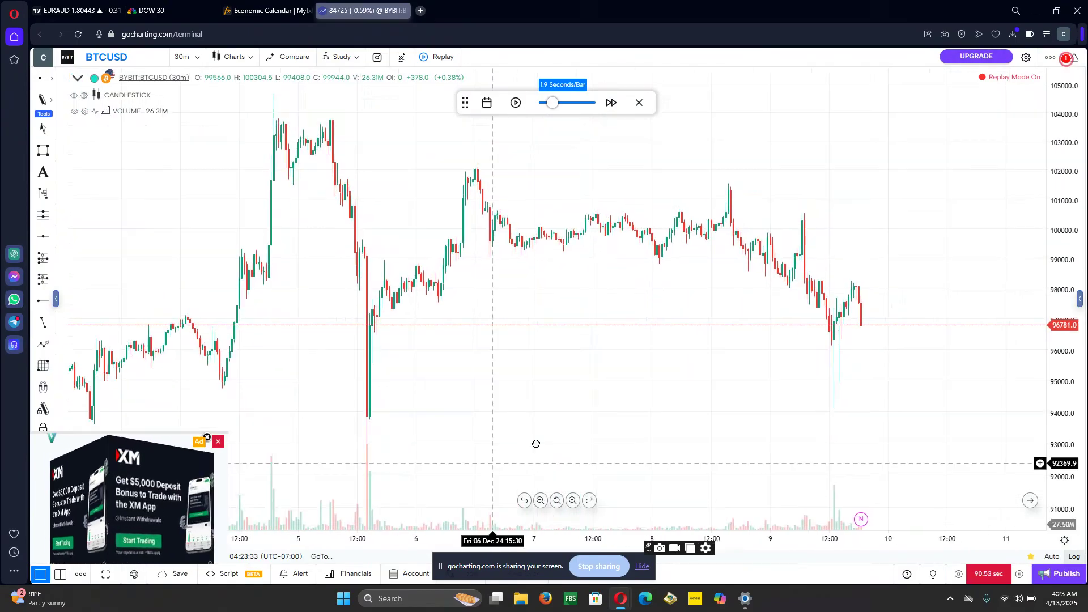
left_click_drag(584, 378, 527, 376)
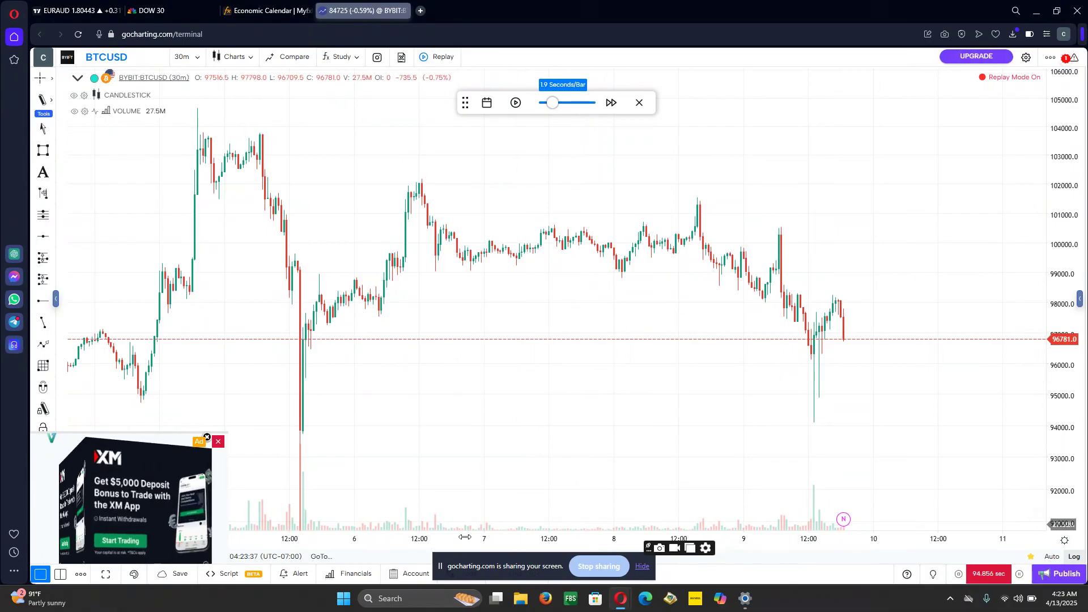
left_click_drag(465, 537, 680, 522)
scroll(651, 522, "up", 4)
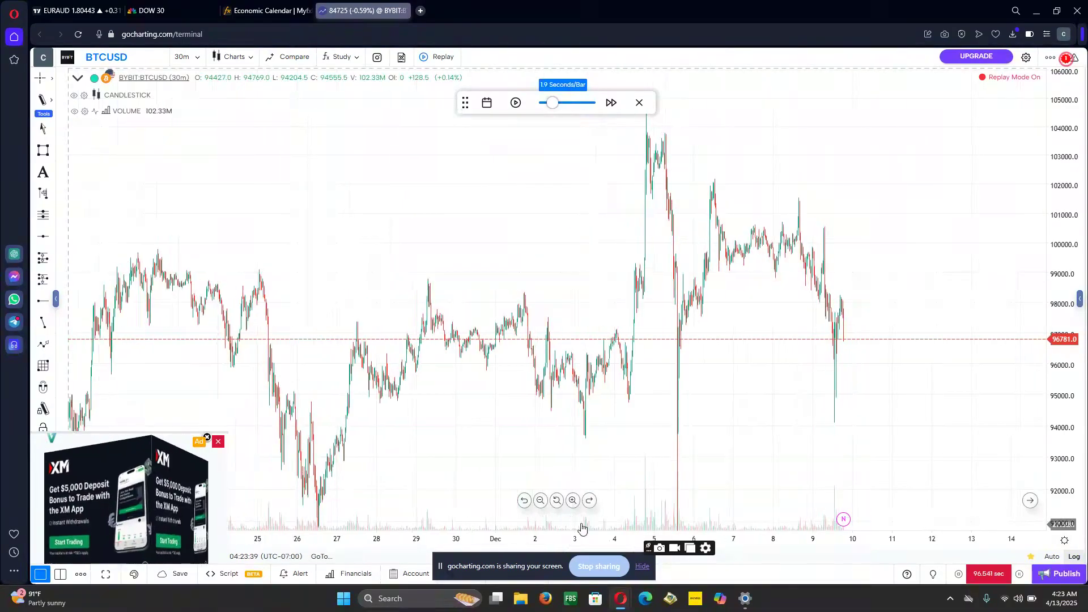
left_click_drag(504, 529, 501, 528)
left_click_drag(615, 410, 597, 458)
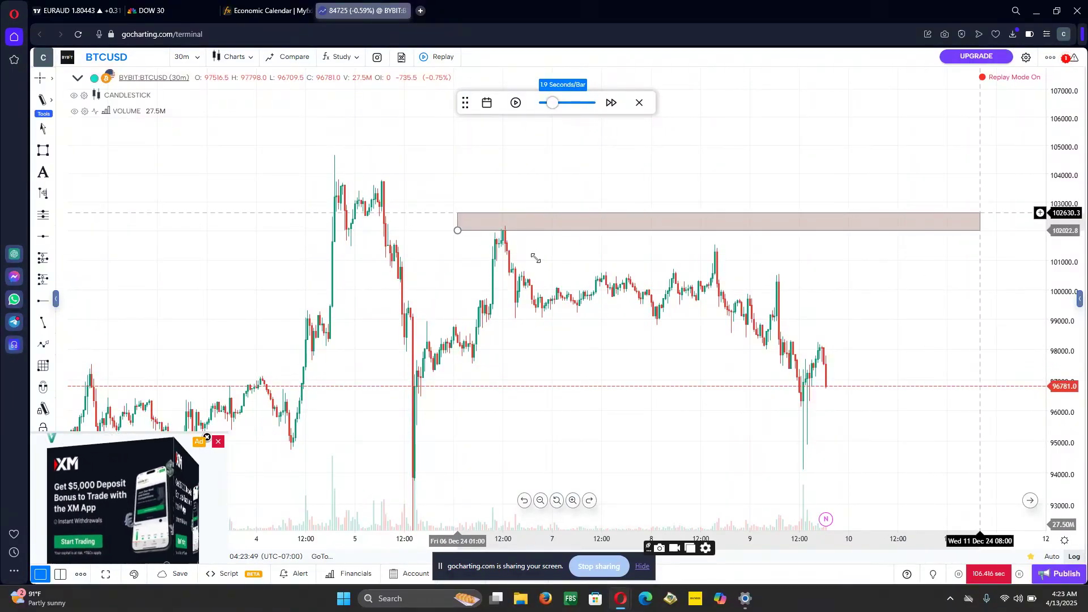
left_click(980, 212)
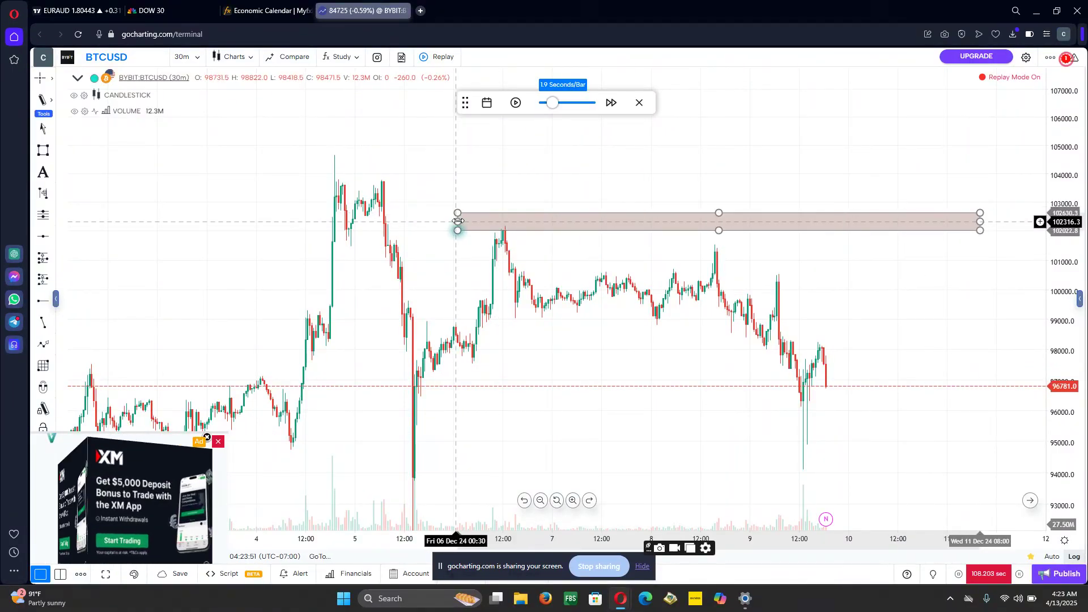
left_click_drag(458, 221, 264, 213)
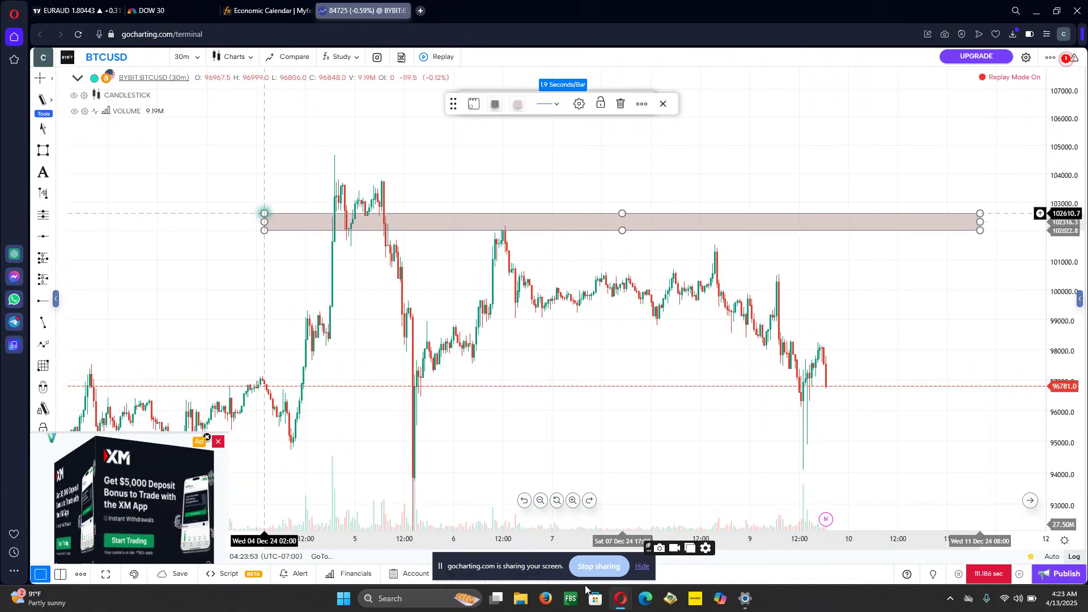
left_click(520, 391)
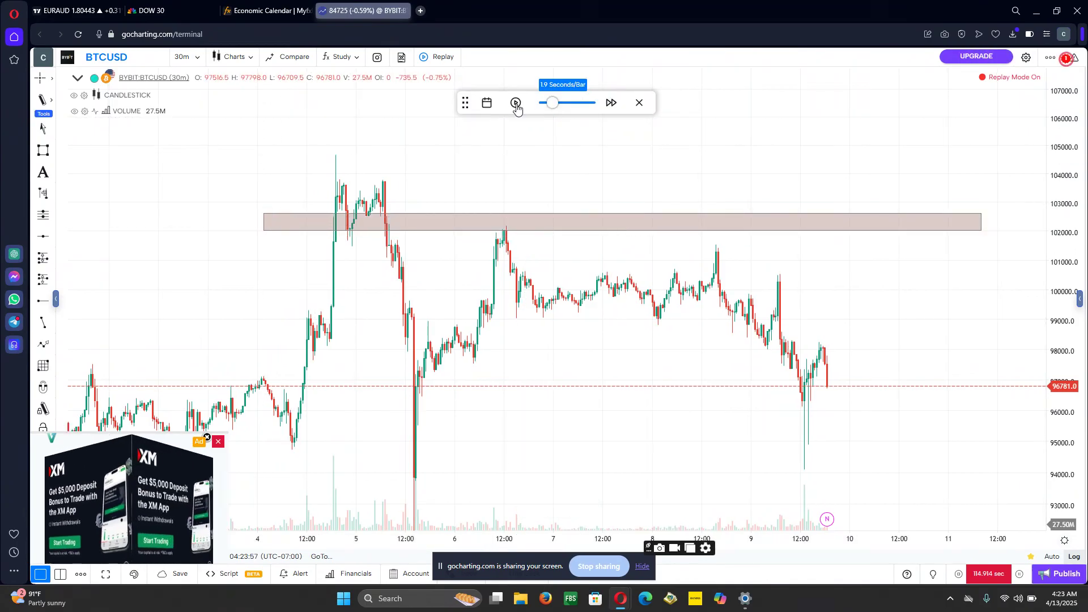
Step: Resume the bar replay so new candles form after the resistance zone is marked
left_click(516, 103)
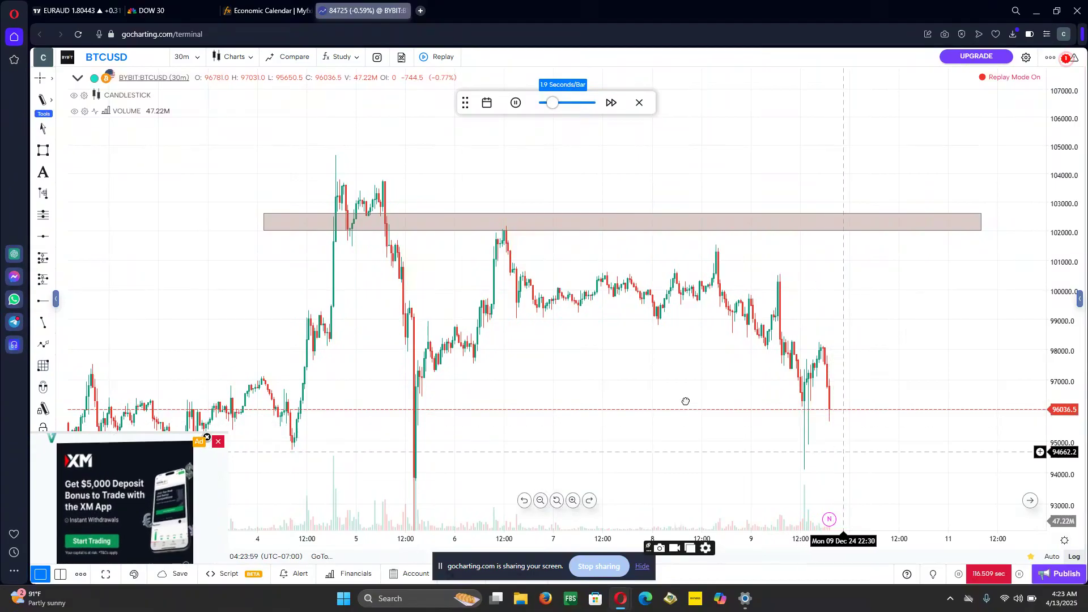
left_click_drag(686, 401, 530, 352)
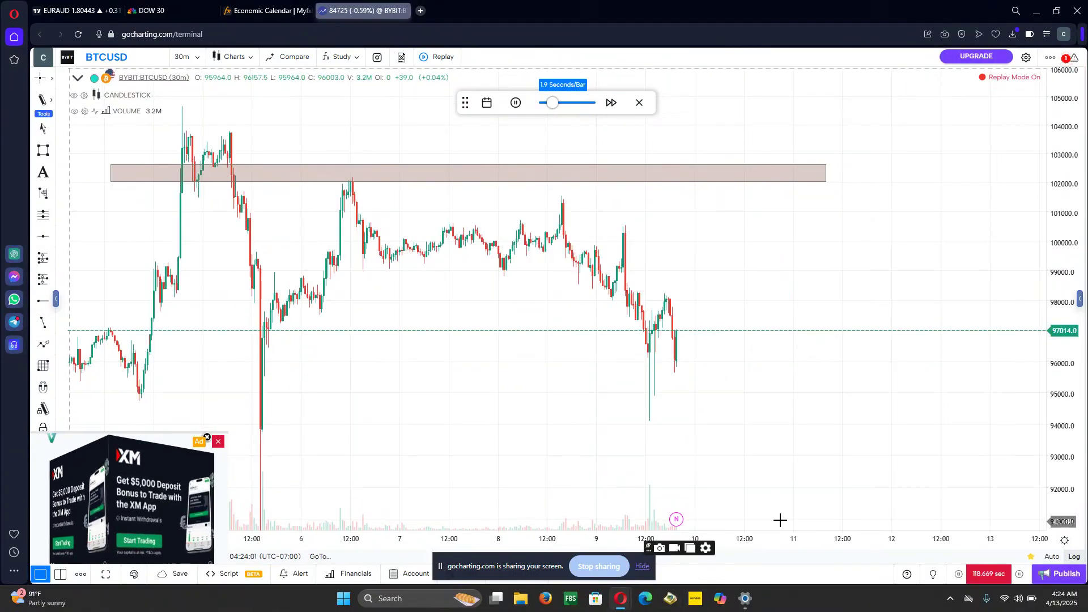
scroll(780, 520, "down", 3)
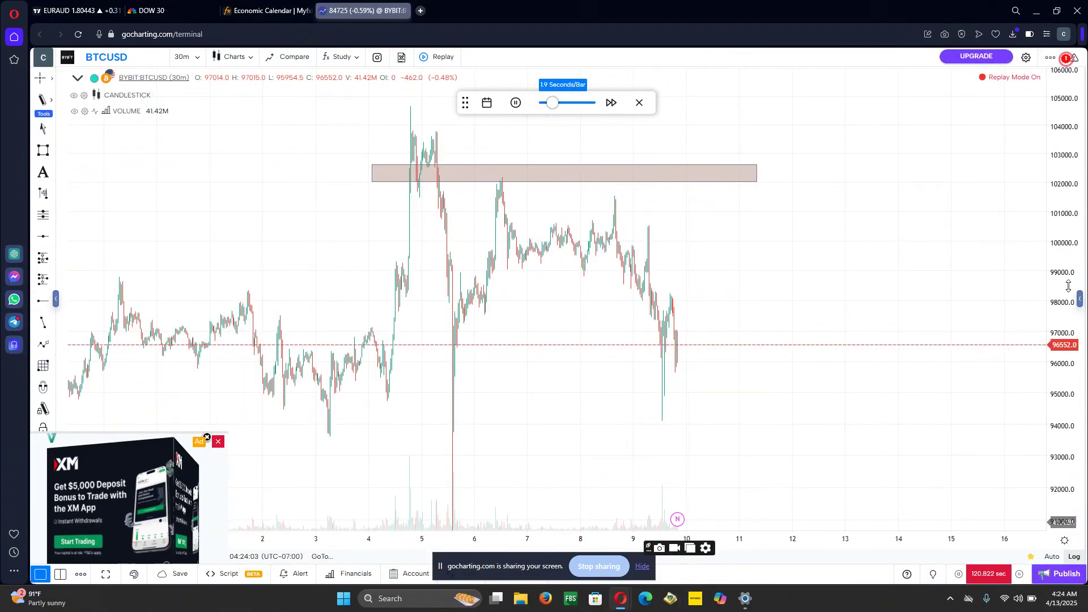
left_click_drag(1076, 336, 1072, 420)
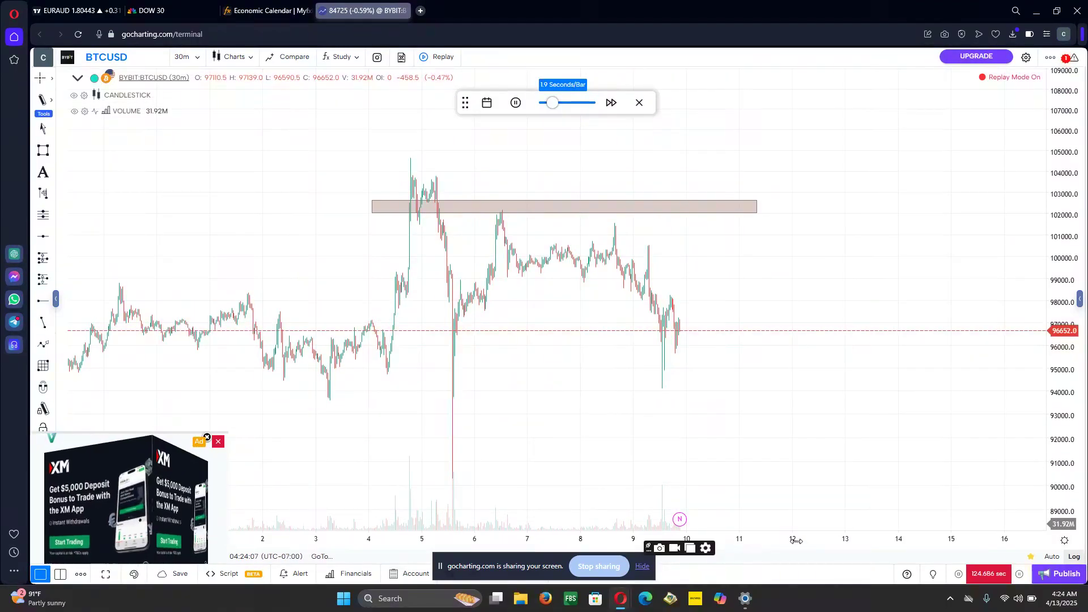
left_click_drag(796, 540, 731, 547)
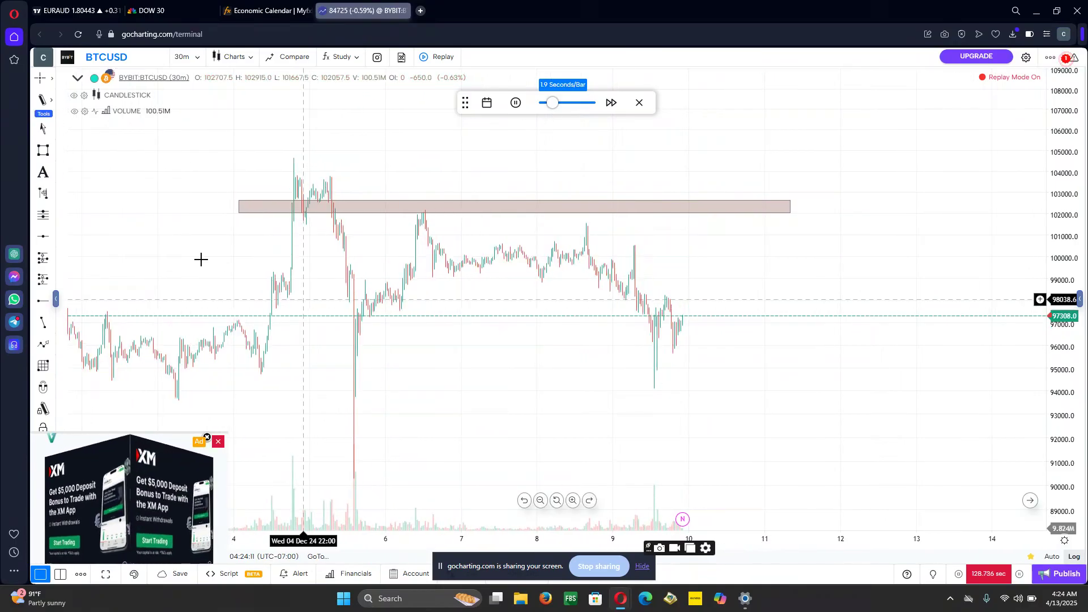
Step: Draw a support rectangle between about 95218 and 95741, running from 4 December to 13 December
left_click(43, 150)
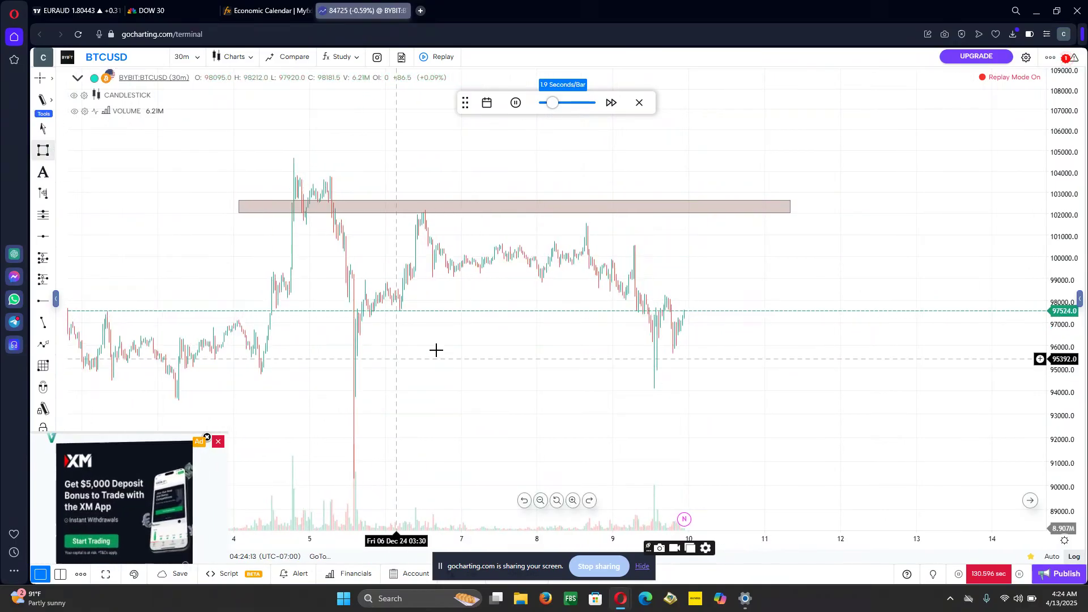
left_click(263, 351)
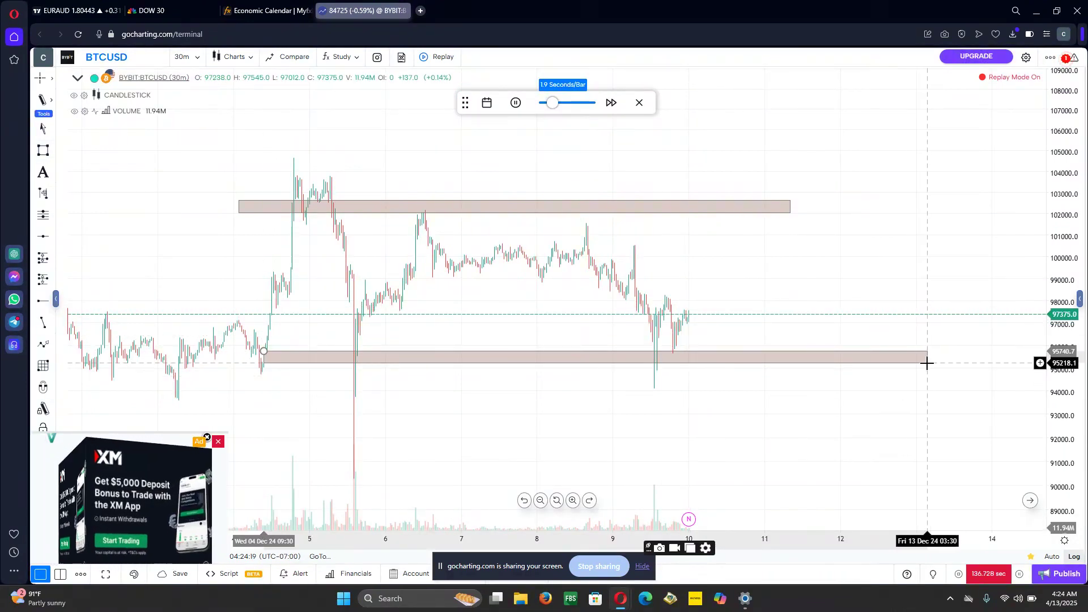
left_click(928, 362)
Step: Draw a horizontal trend line at about 98287 over the 9 December highs, ending 11 December 05:00, and extend its start to earlier candles
left_click_drag(760, 544, 727, 525)
left_click_drag(504, 454, 538, 505)
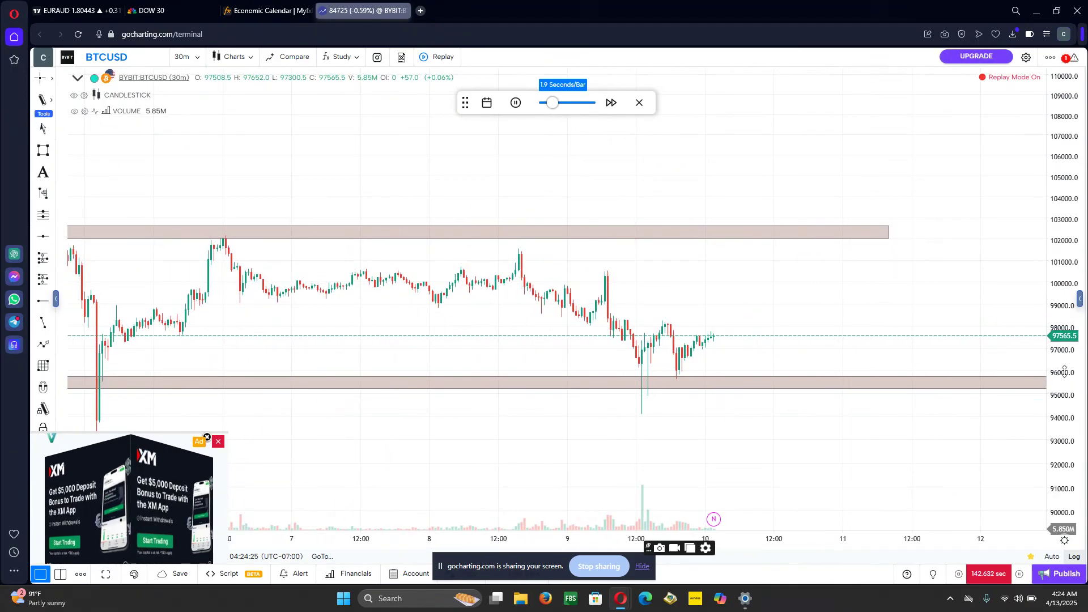
left_click_drag(1064, 371, 1015, 367)
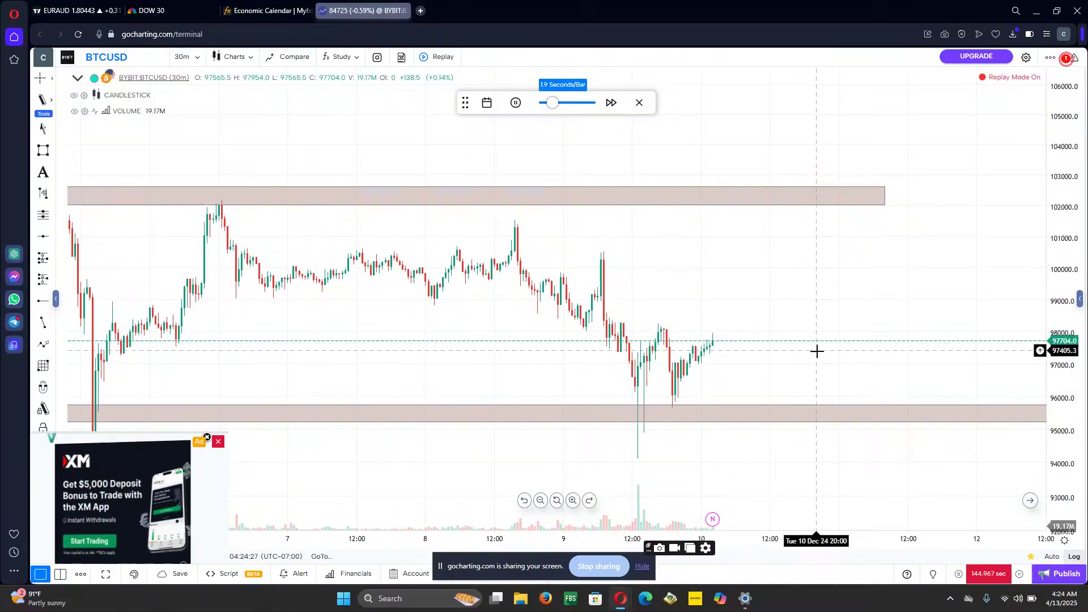
scroll(719, 474, "down", 1)
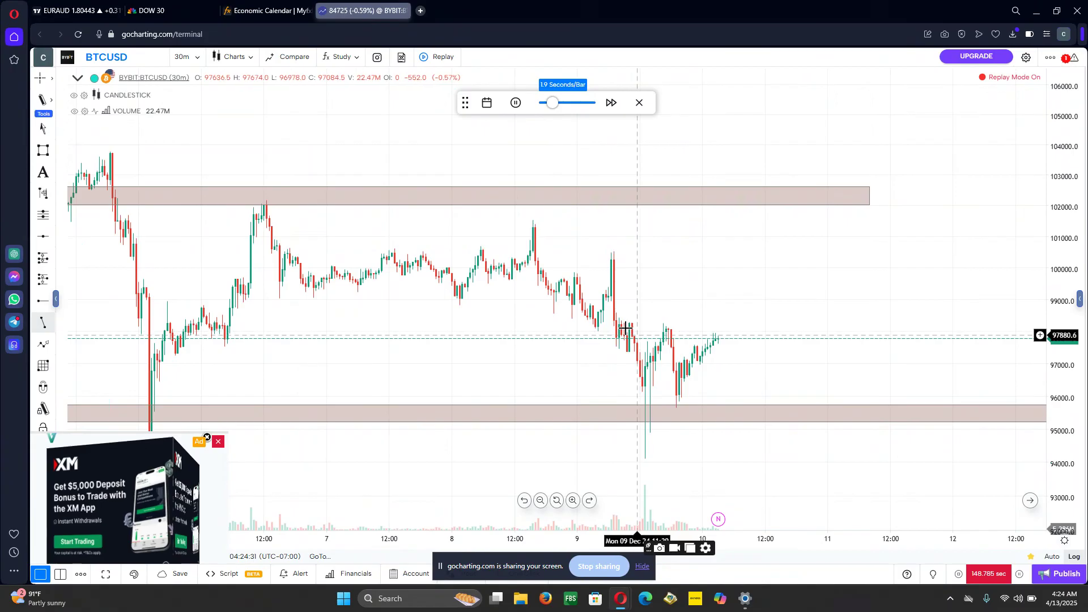
left_click(659, 321)
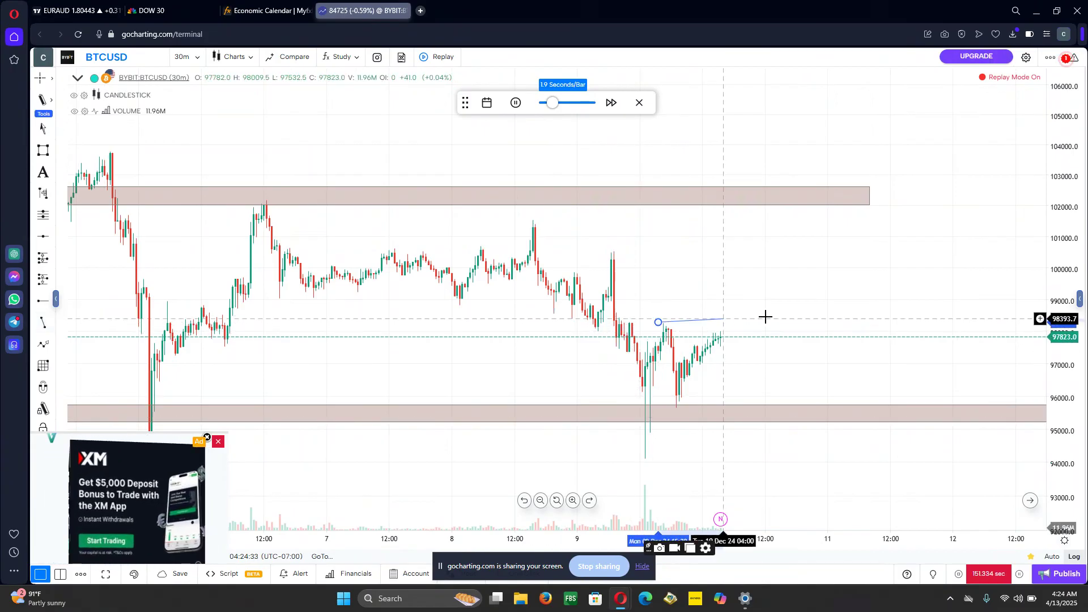
left_click(854, 322)
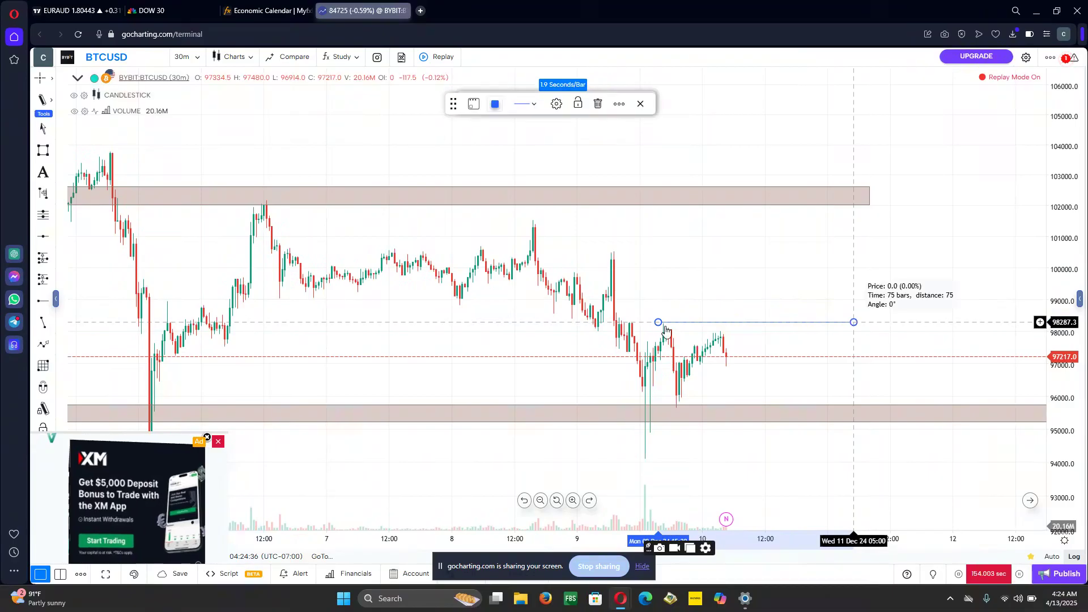
left_click_drag(658, 322, 618, 329)
Step: Examine how the replayed 10 December candles react at the horizontal trend line drawn over the 9 December highs
left_click_drag(765, 252, 661, 270)
left_click_drag(1065, 361, 1064, 347)
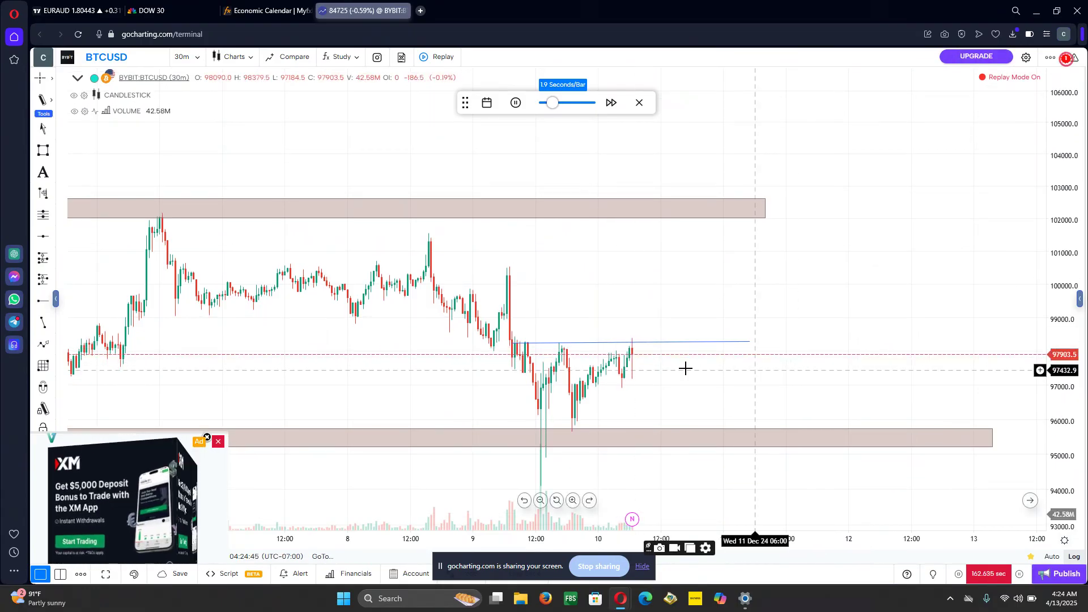
left_click(628, 342)
left_click(638, 334)
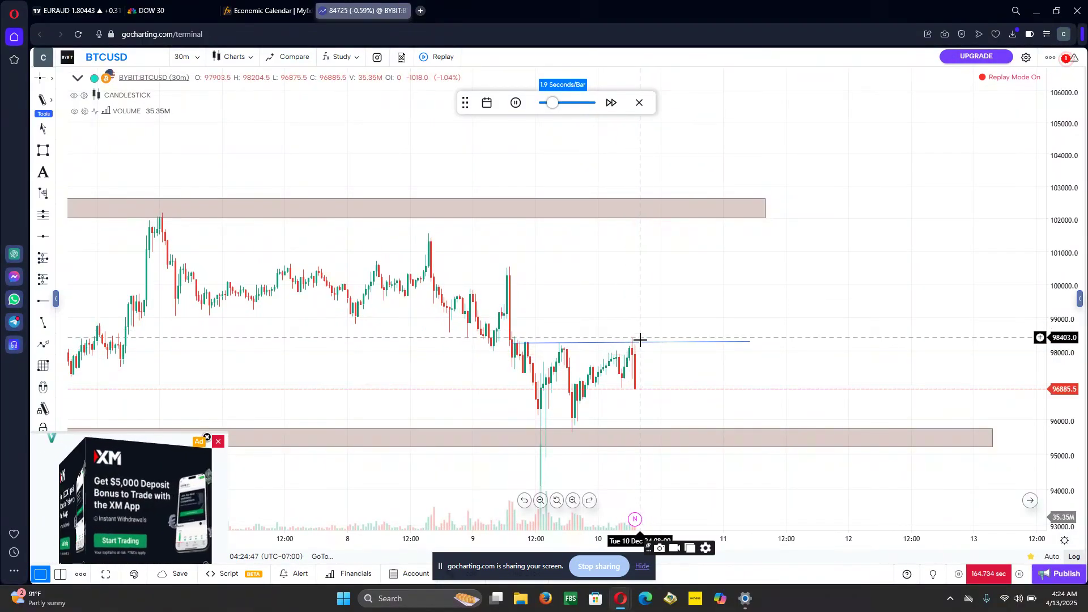
left_click(641, 339)
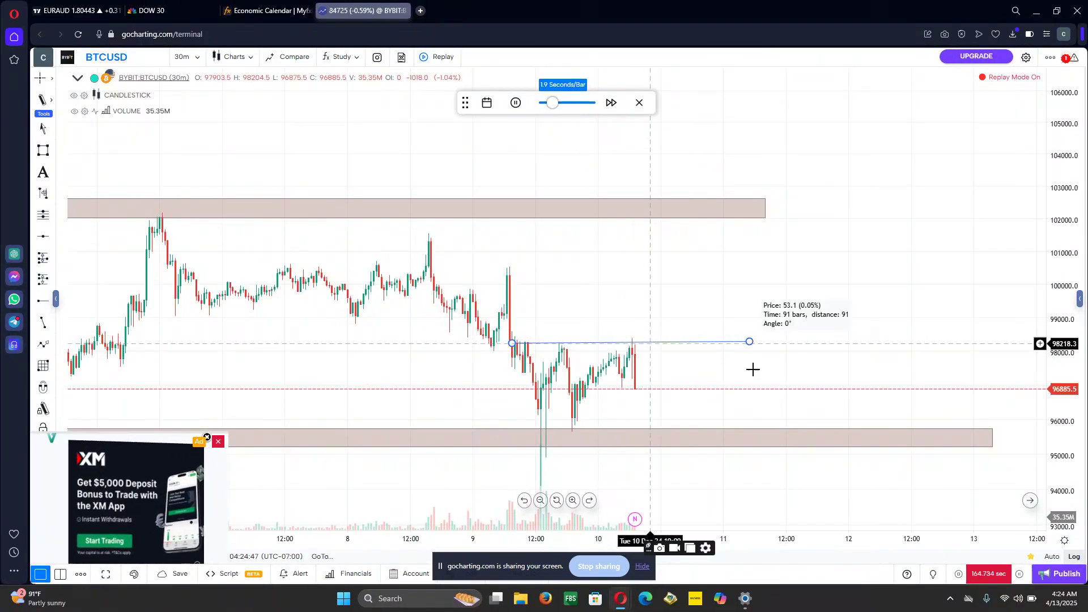
left_click(673, 388)
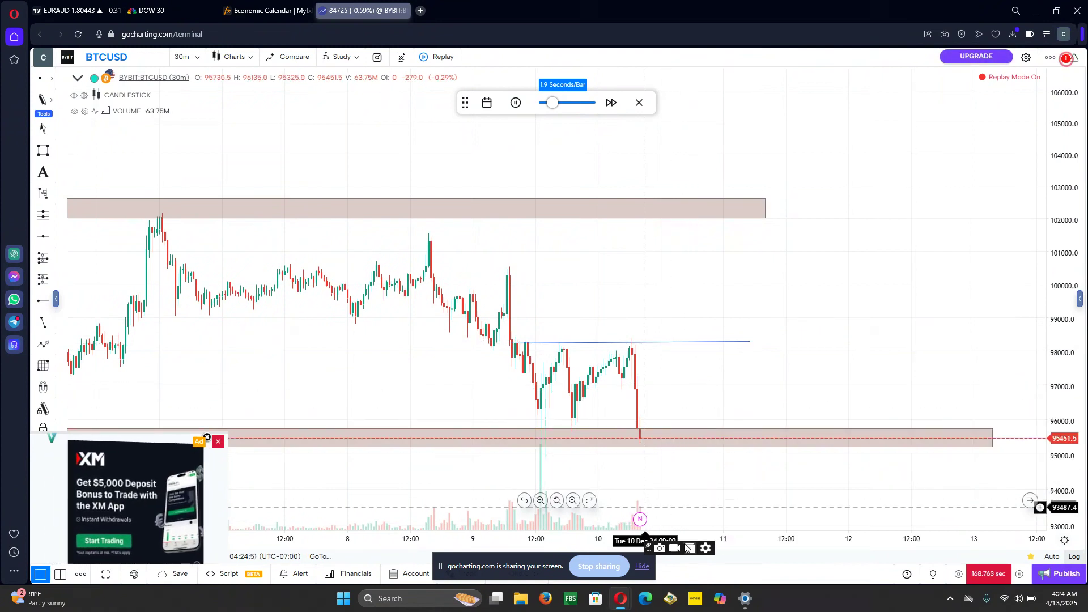
Step: Follow the replayed candles through the support zone and pause the replay on 10 December around 12:00
left_click_drag(721, 533, 775, 528)
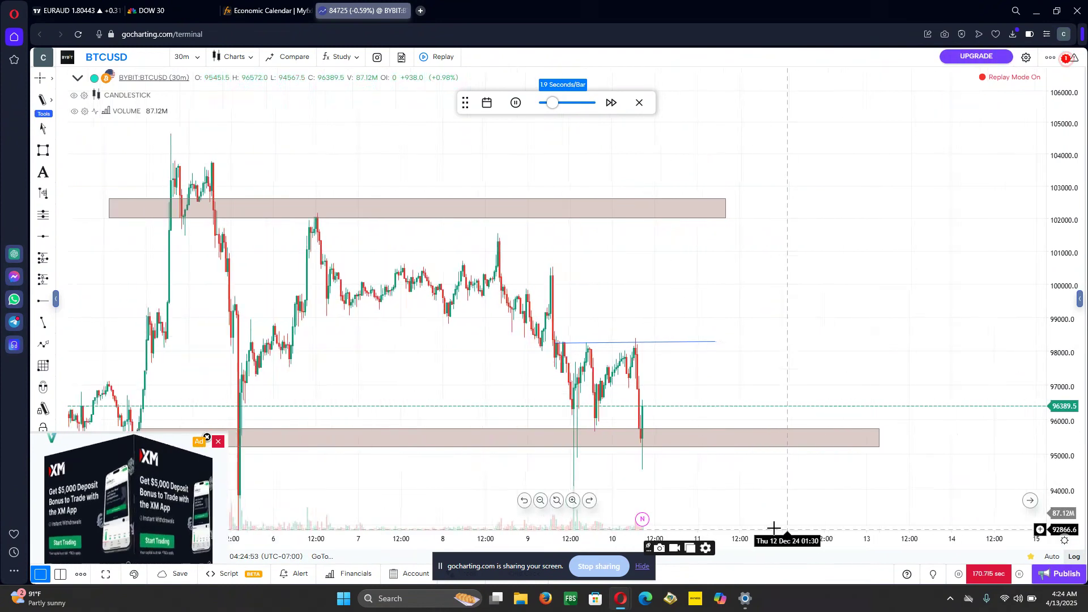
left_click(646, 446)
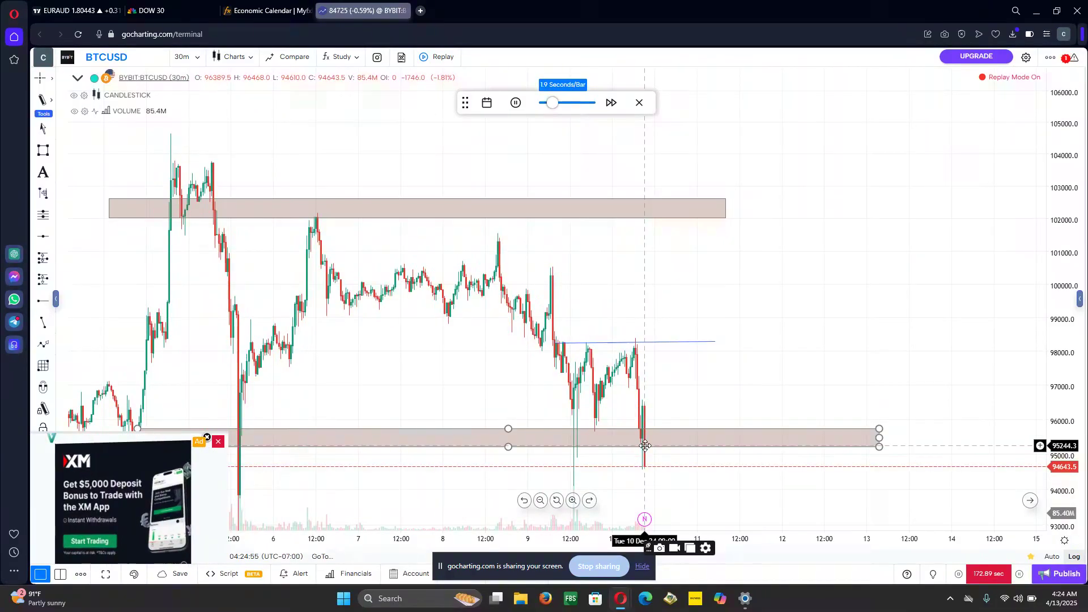
left_click(753, 546)
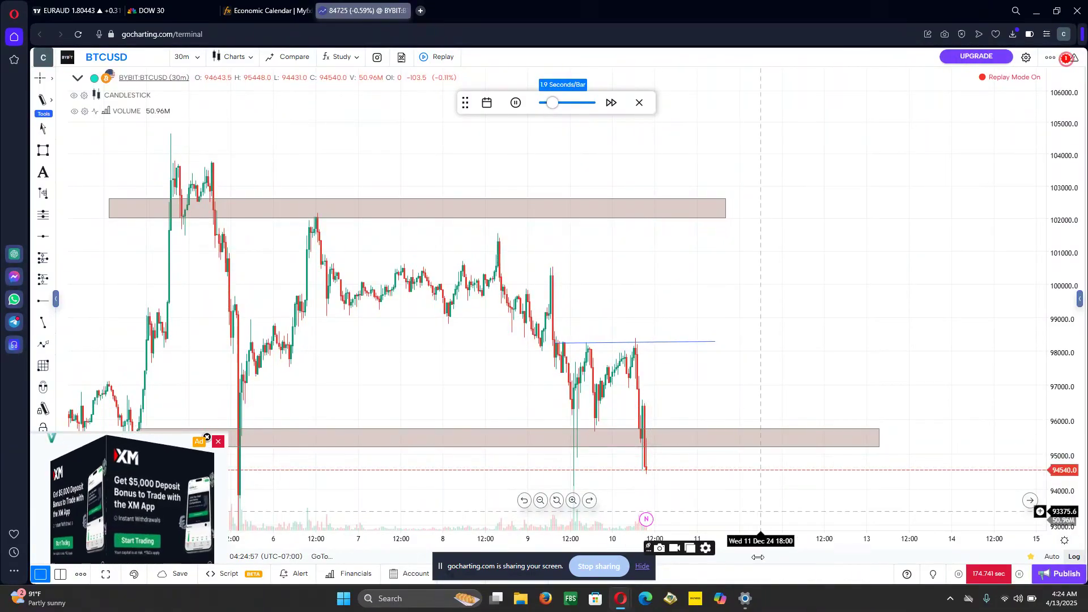
left_click_drag(753, 547, 791, 539)
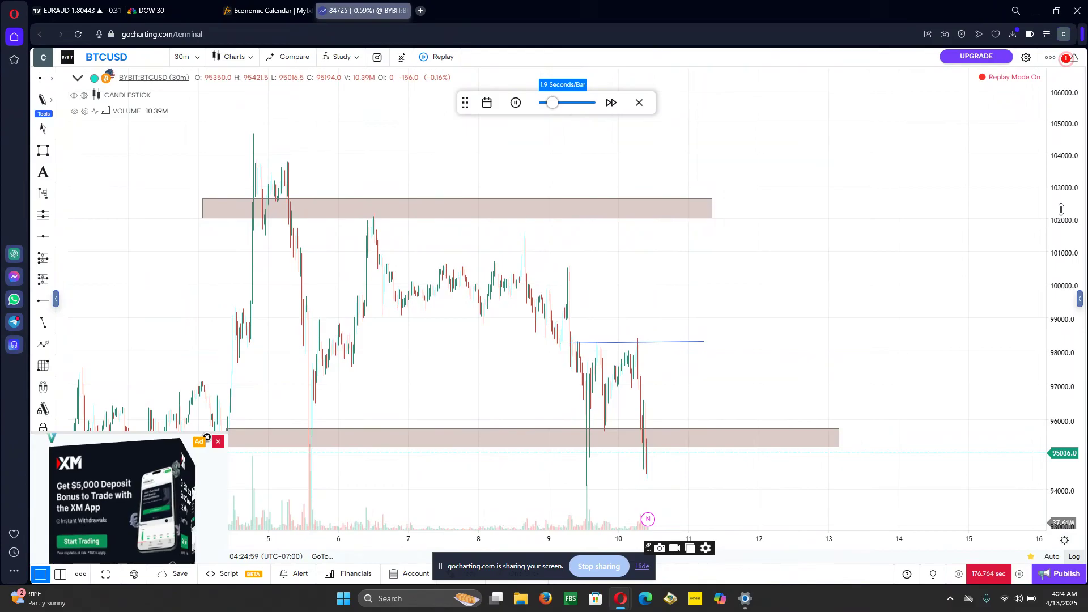
left_click_drag(1076, 206, 1073, 363)
left_click_drag(870, 535, 715, 535)
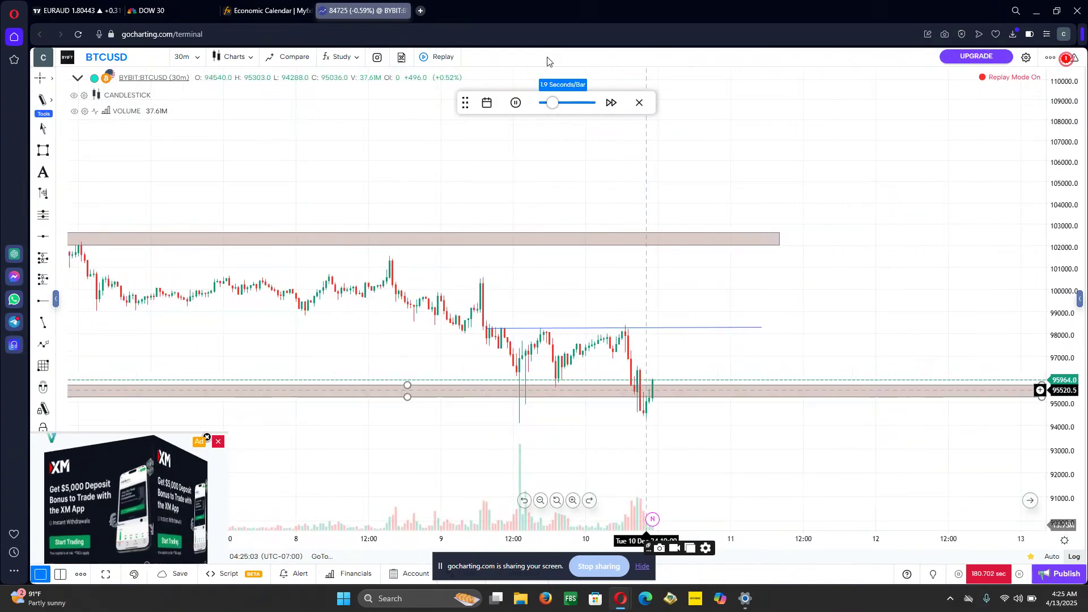
left_click(515, 104)
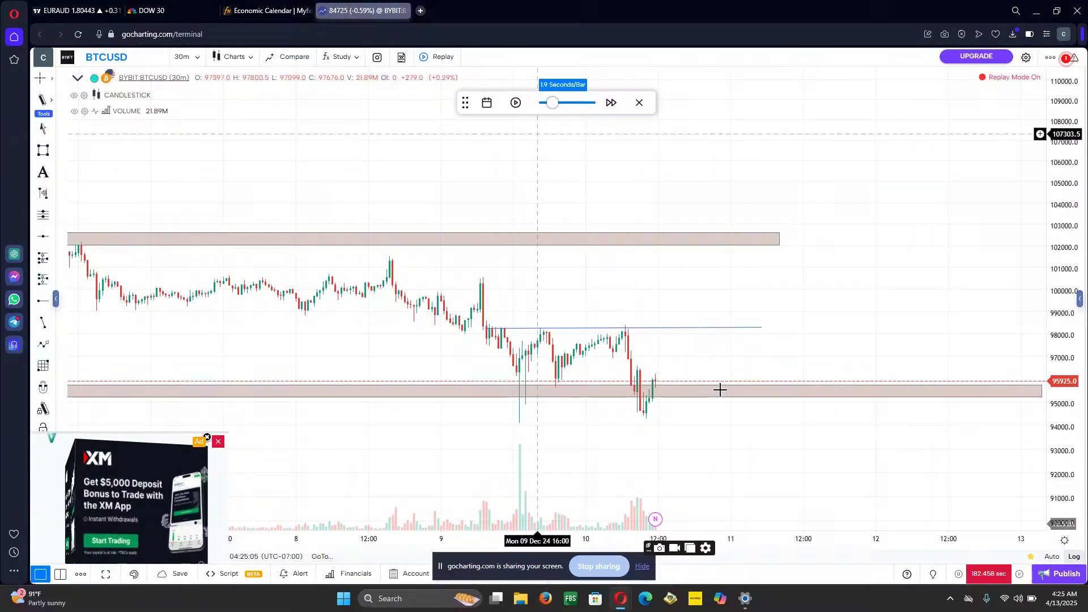
Step: Place a long position on the latest candle with entry at about 95940 and its stop at about 94094, below the recent low
left_click_drag(1067, 404, 1066, 352)
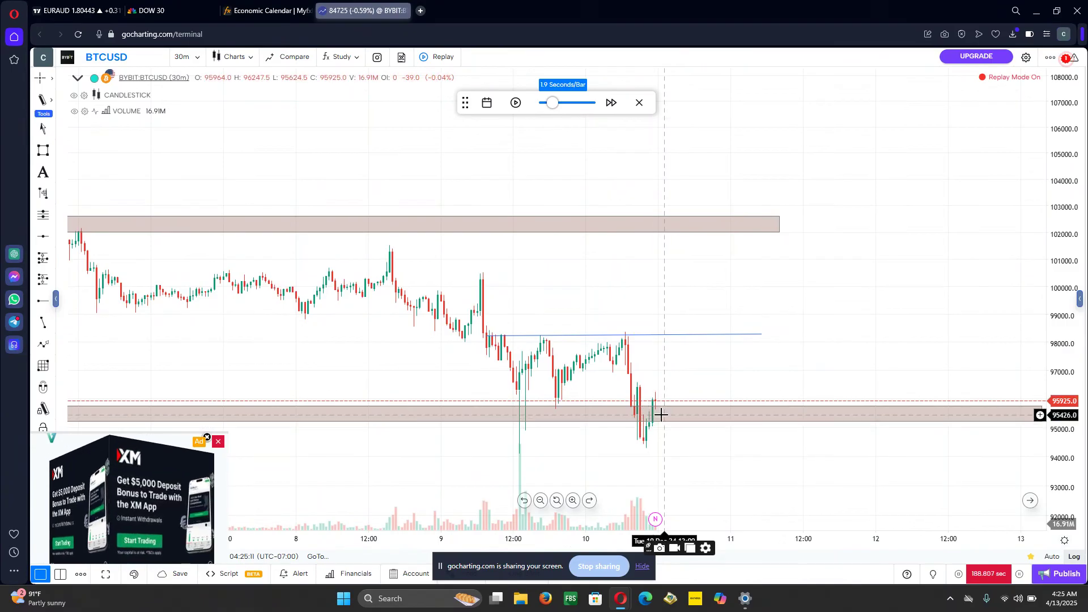
left_click(42, 259)
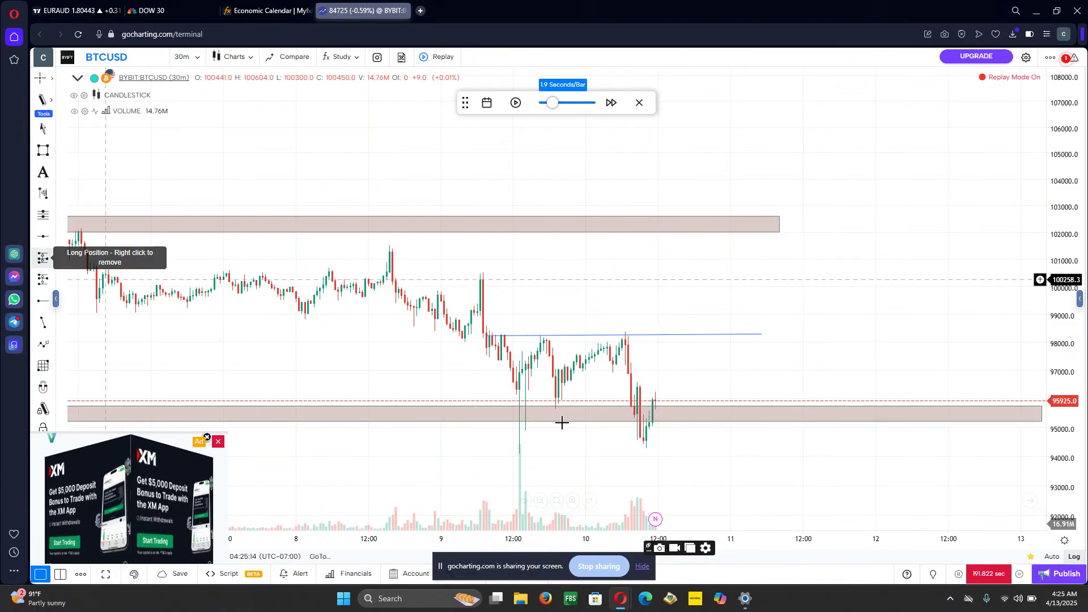
left_click(656, 400)
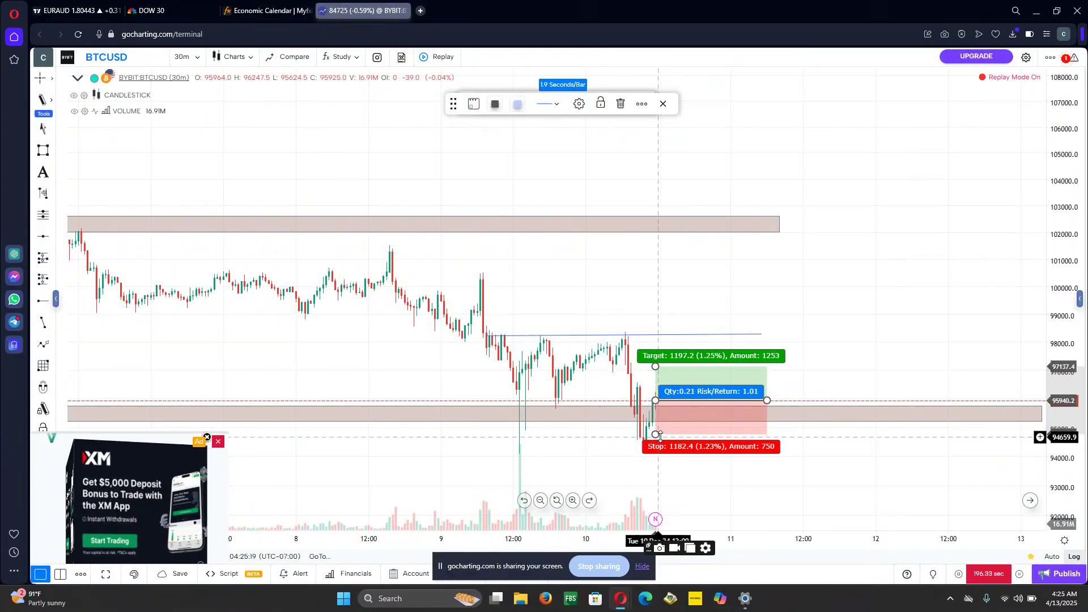
left_click_drag(659, 436, 656, 450)
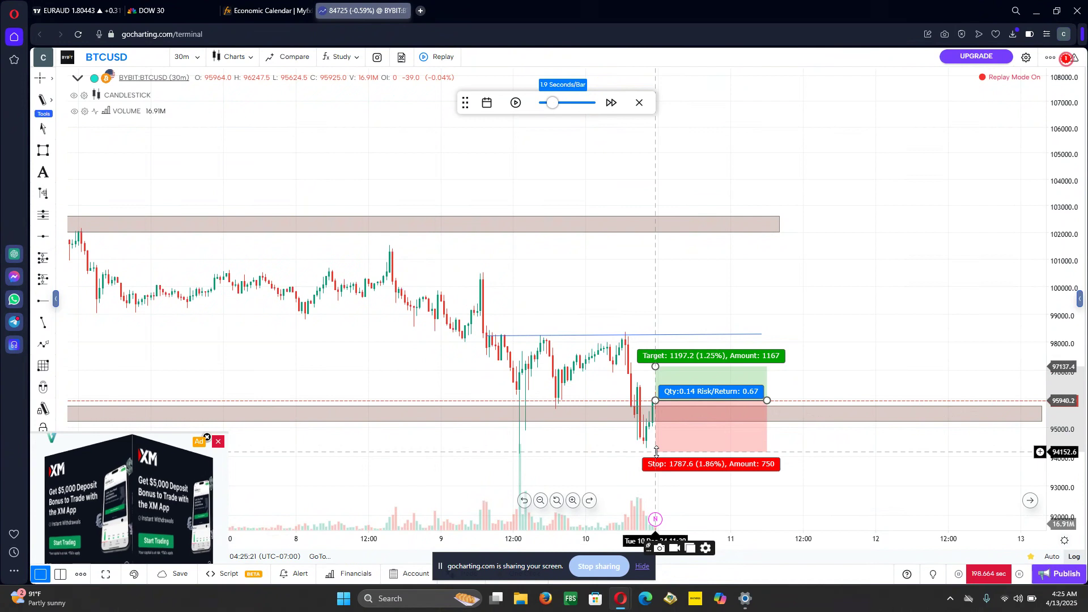
left_click(634, 453)
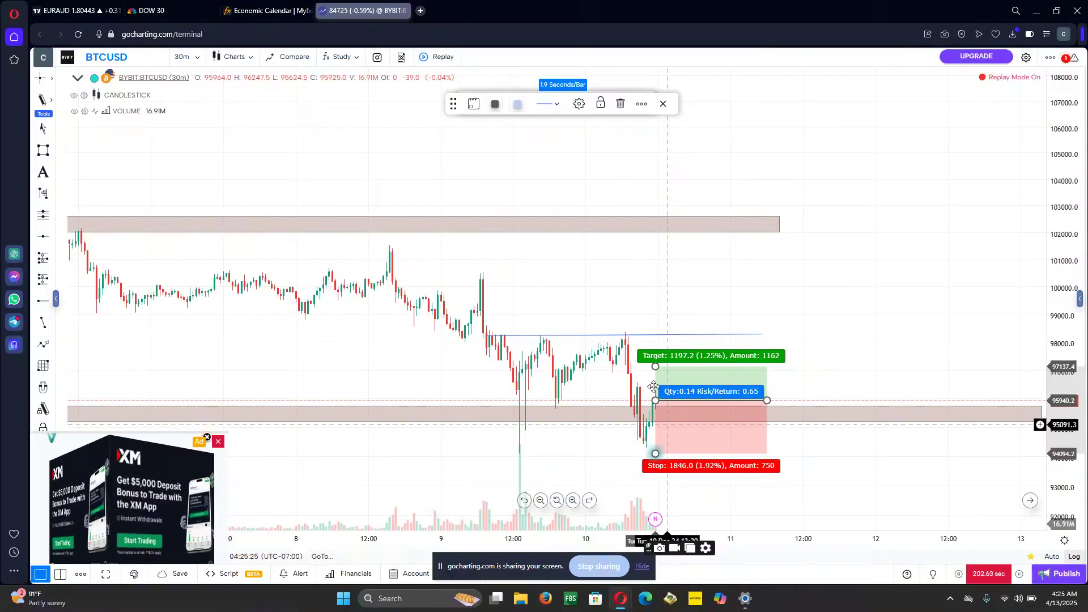
Step: Raise the long position's target to about 102458, inside the upper resistance zone
left_click_drag(655, 367, 650, 297)
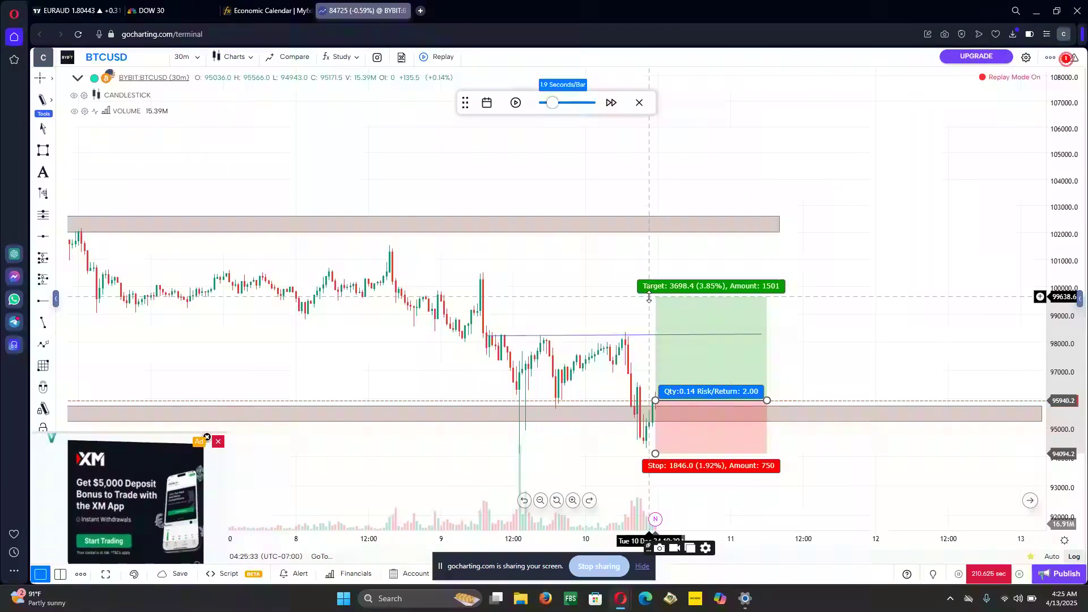
left_click_drag(650, 297, 641, 220)
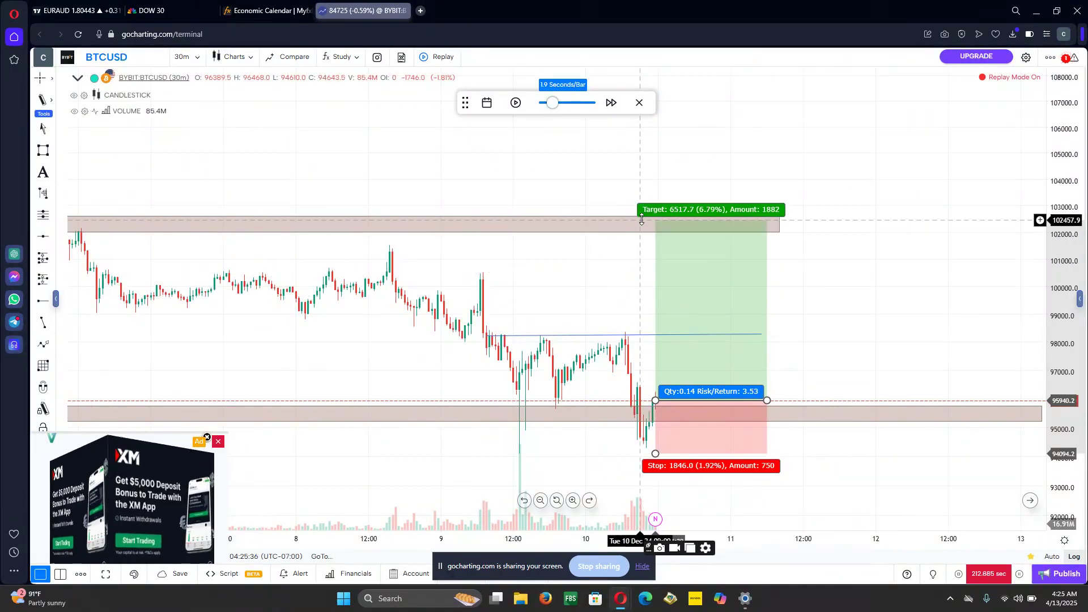
left_click(302, 381)
left_click(732, 422)
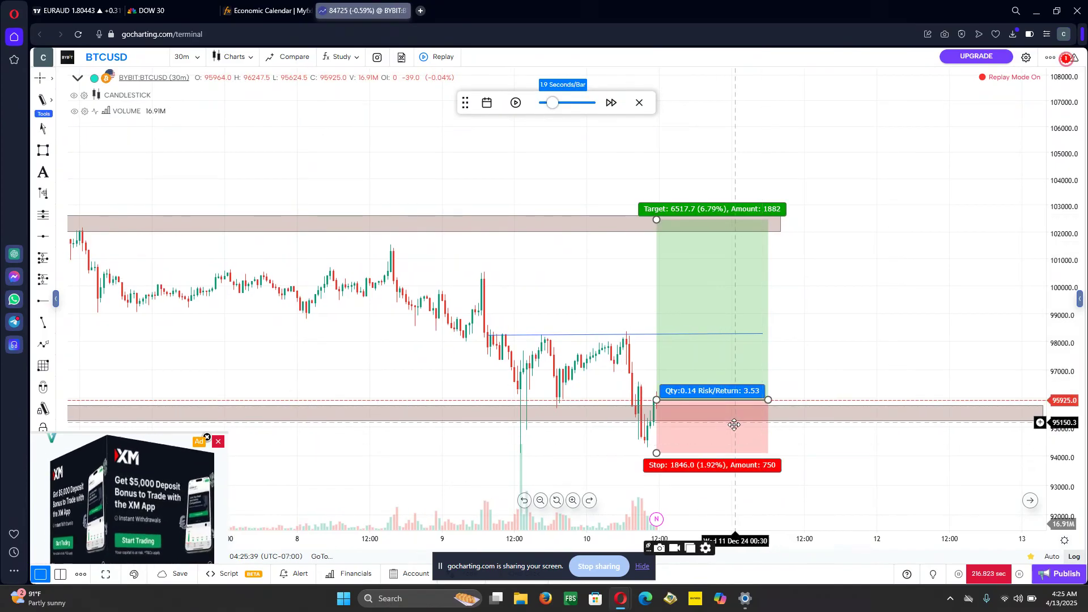
left_click(607, 184)
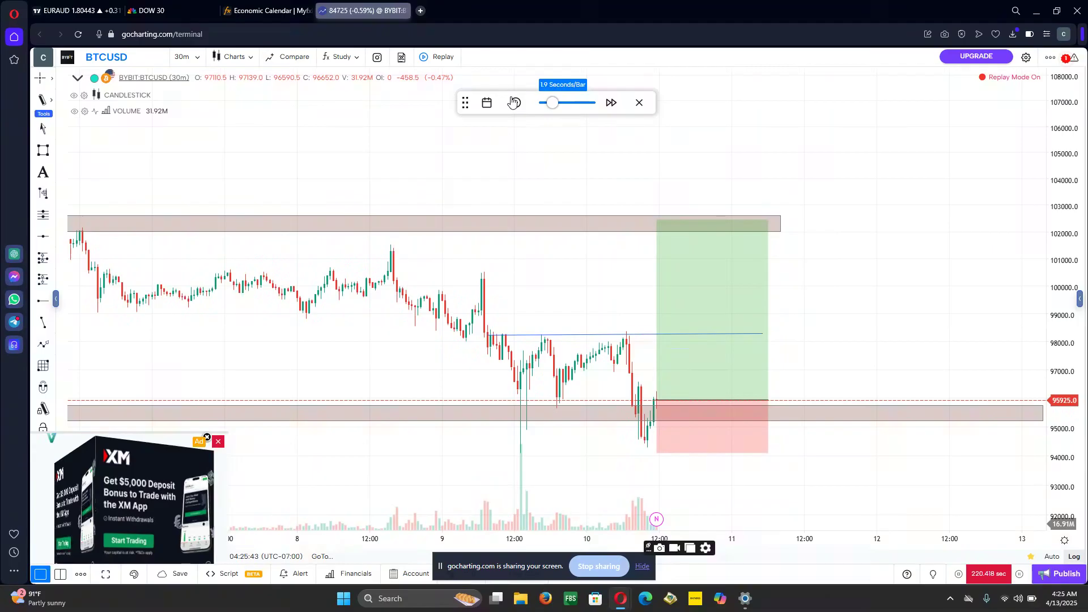
Step: Resume the bar replay to follow the trade, and fast-forward it to the end
left_click(515, 103)
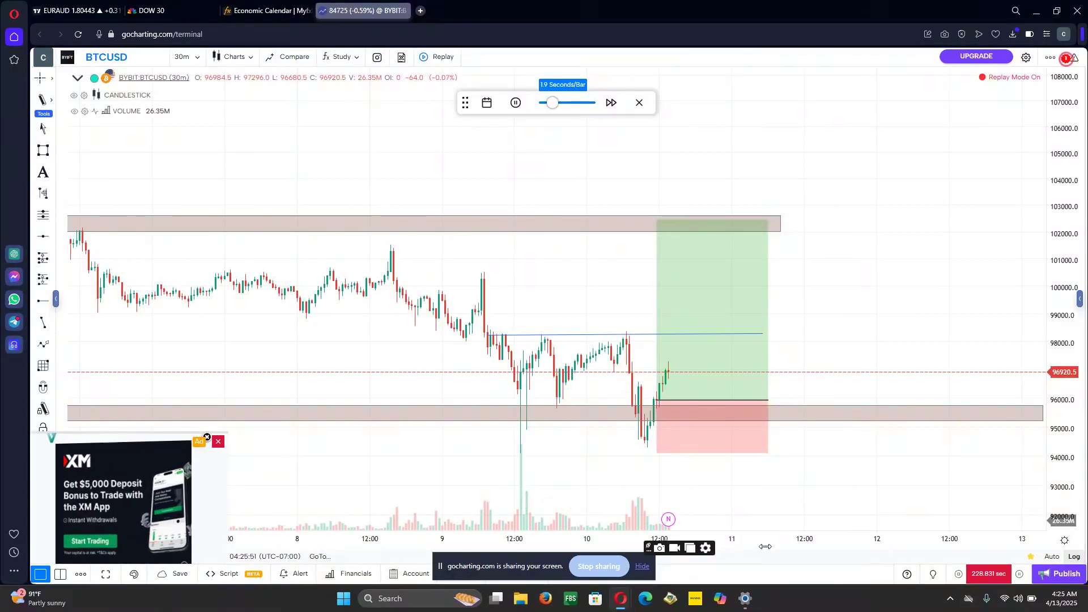
left_click_drag(766, 547, 788, 545)
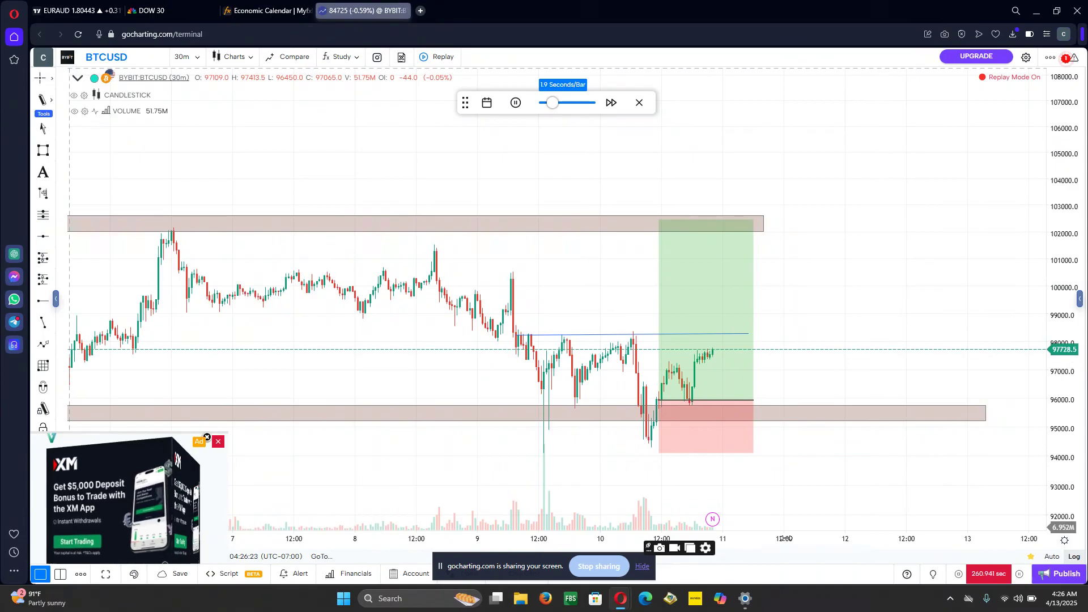
left_click(610, 105)
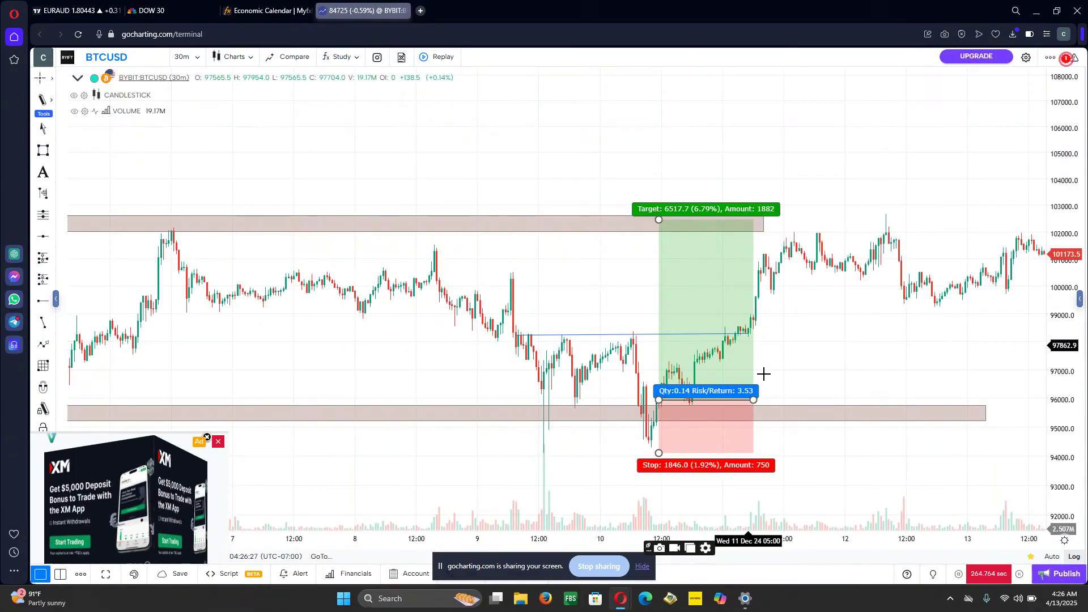
Step: Extend the long position's end to 12 December so it covers the candles reaching the resistance zone
left_click_drag(753, 400, 918, 381)
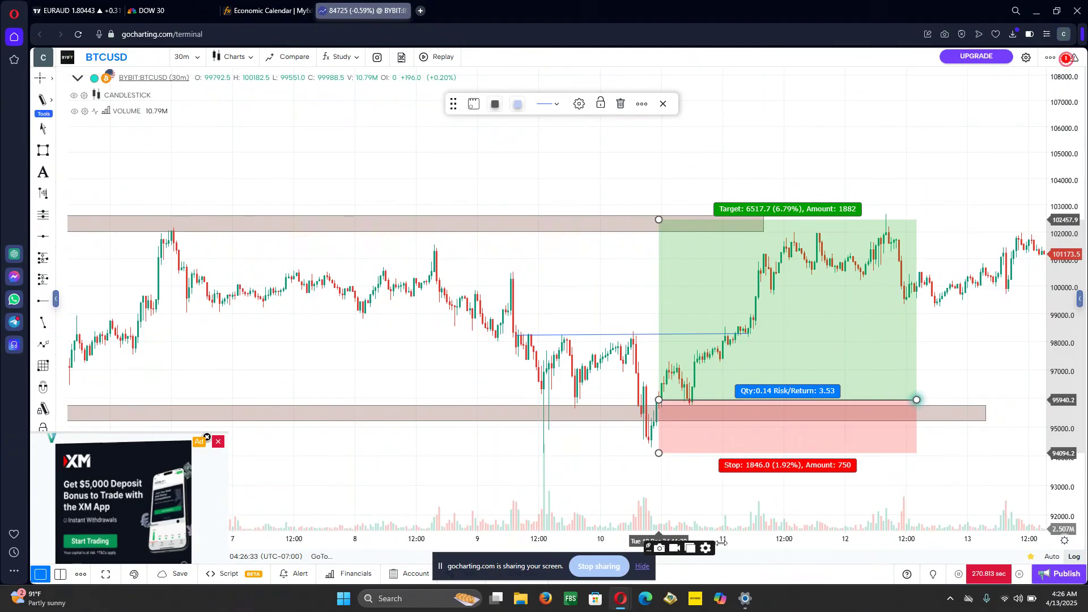
left_click_drag(720, 543, 745, 508)
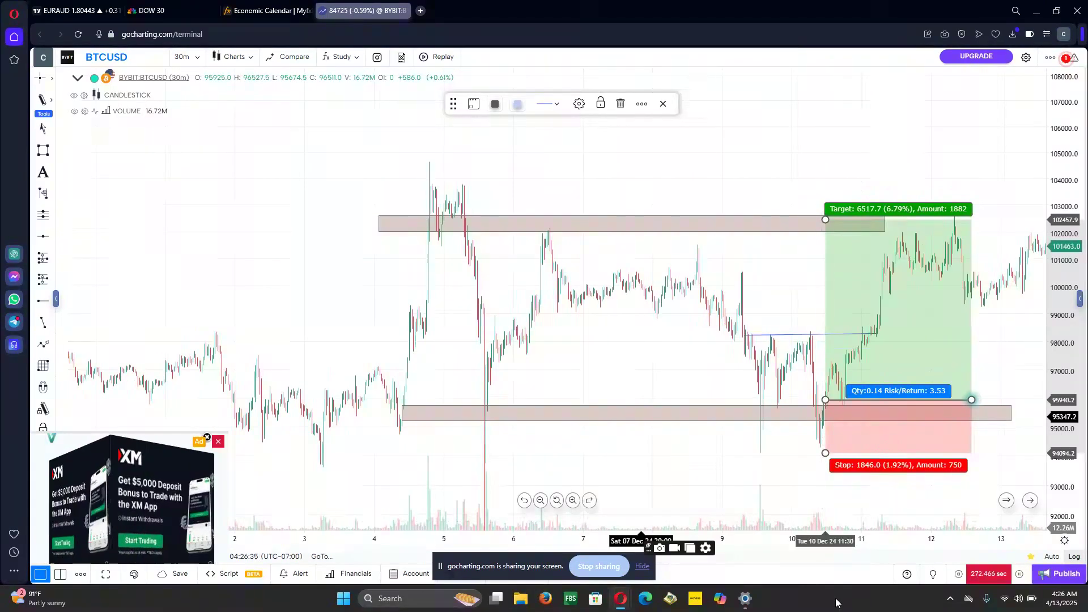
left_click_drag(864, 540, 644, 528)
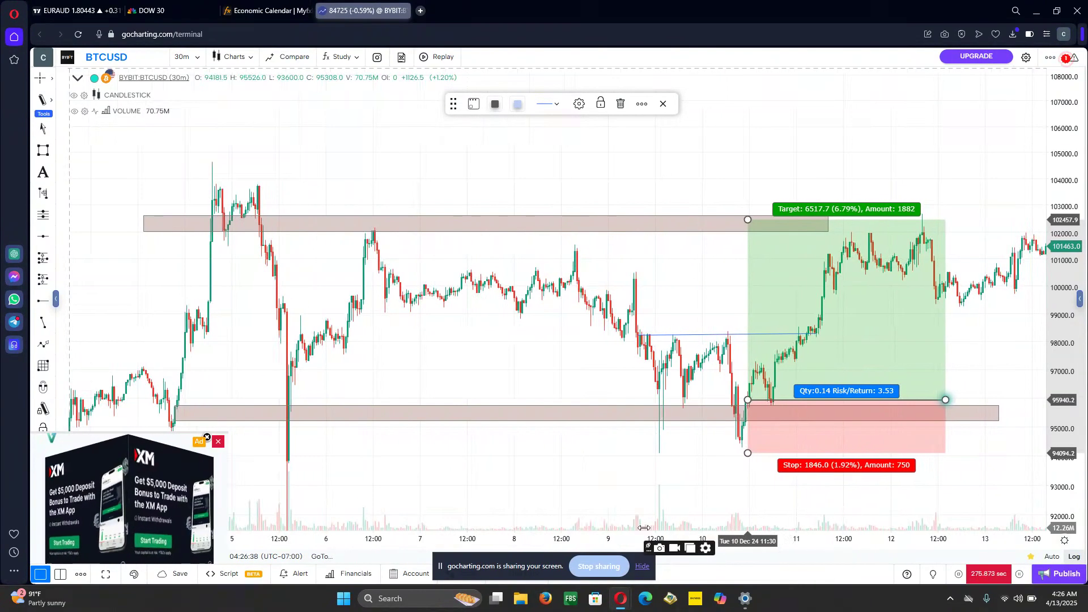
Step: Dismiss the advertisement over the chart and review the long position against the marked zones and trend line
left_click(219, 442)
left_click(221, 362)
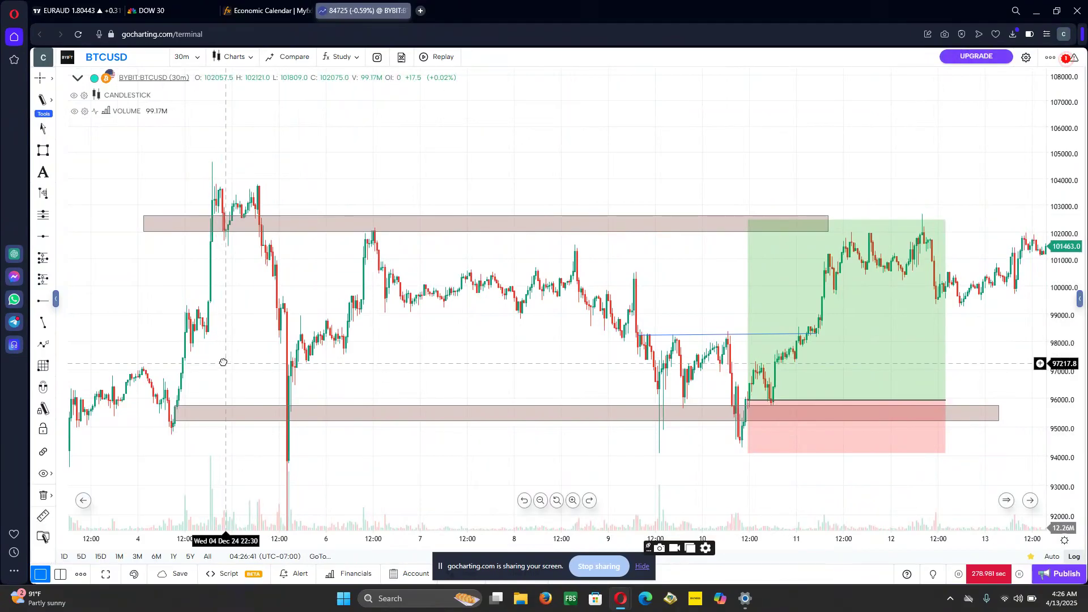
left_click_drag(221, 362, 172, 359)
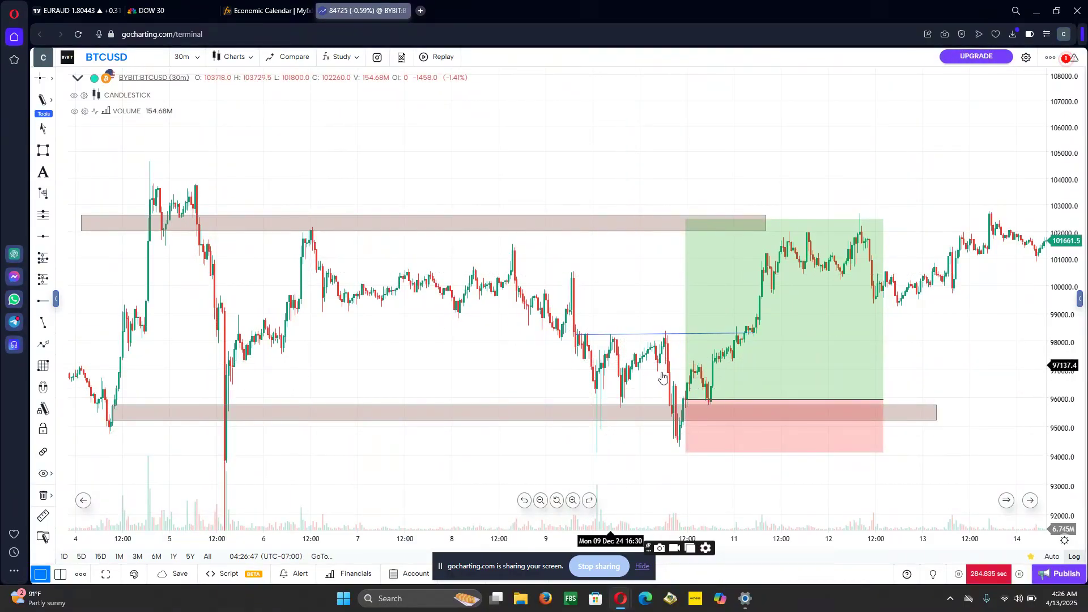
left_click(729, 386)
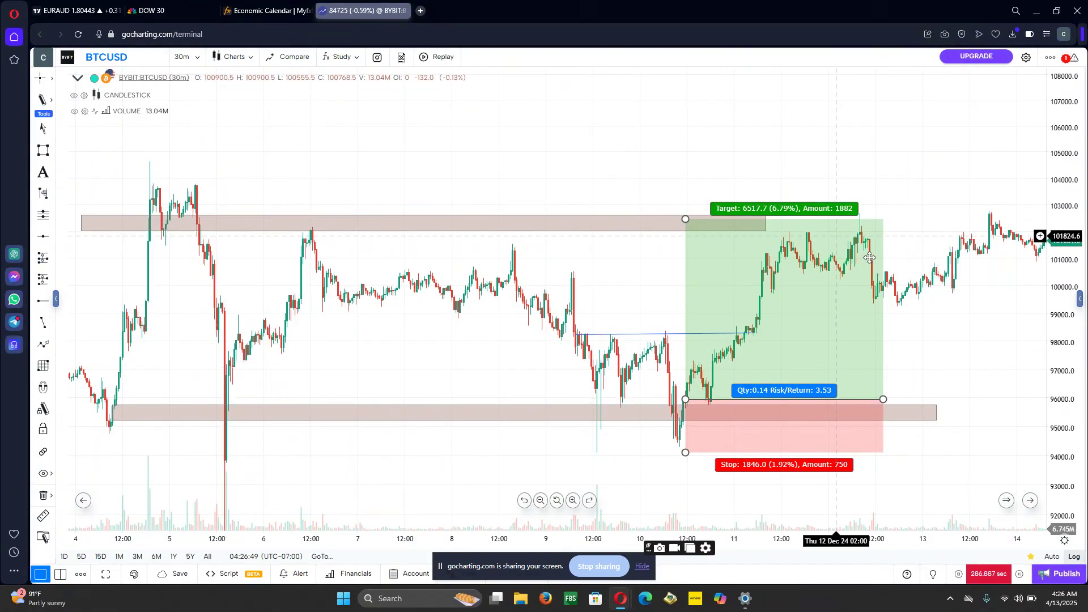